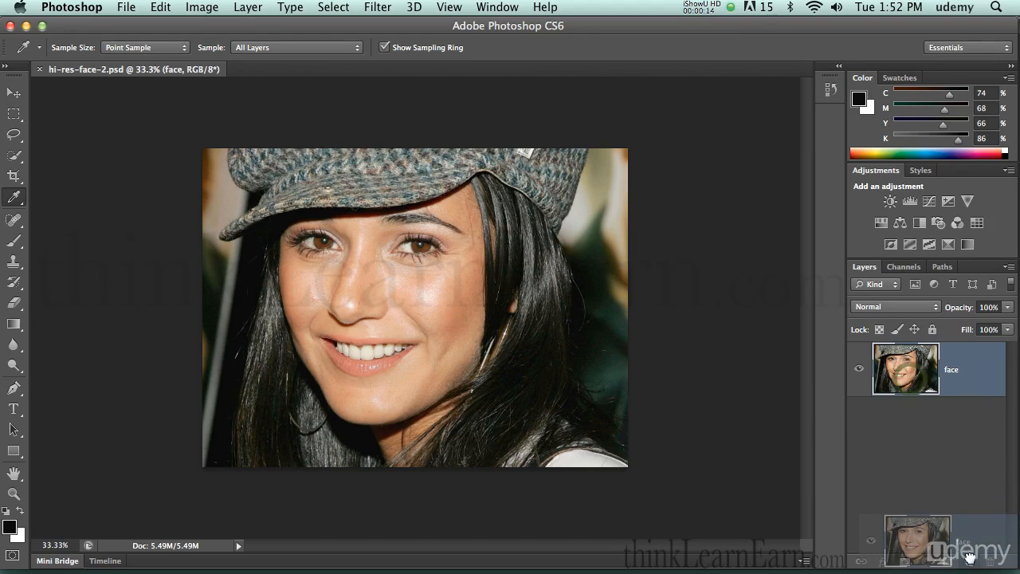
Rename the duplicate layer face wc and save the document with the original face layer hidden
double_click(965, 369)
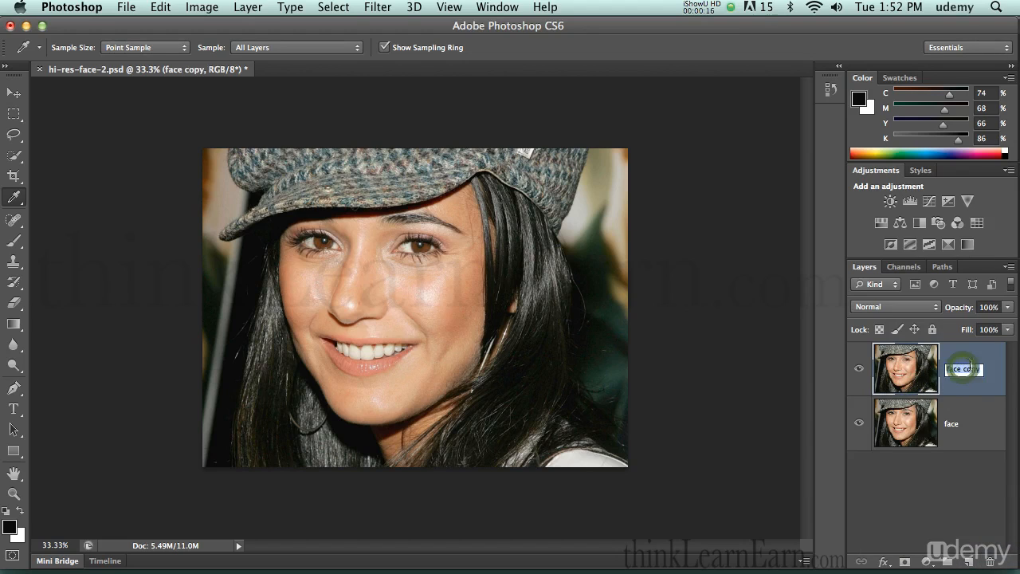
type("wc")
key("Return")
left_click(860, 423)
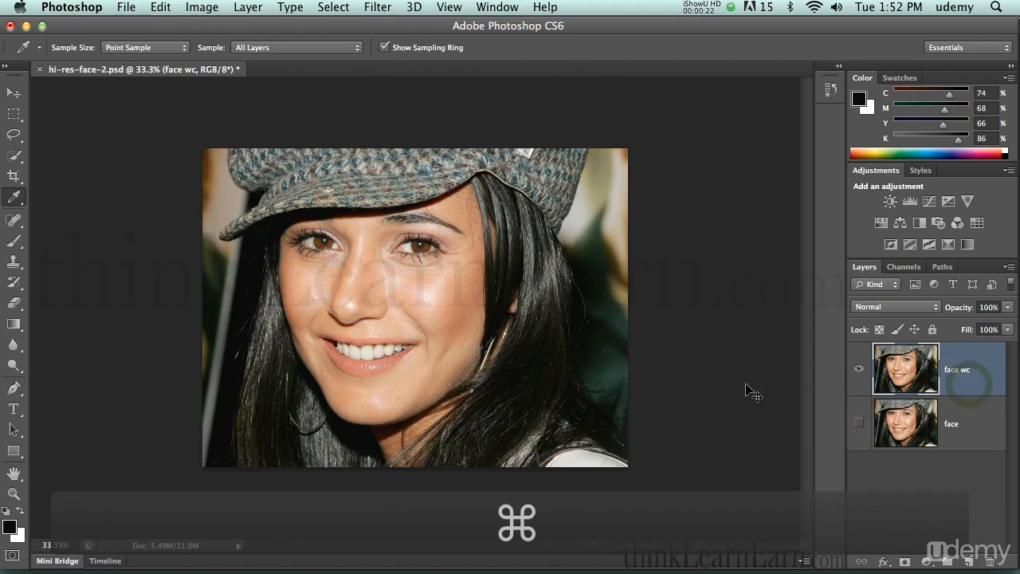
key("super+s")
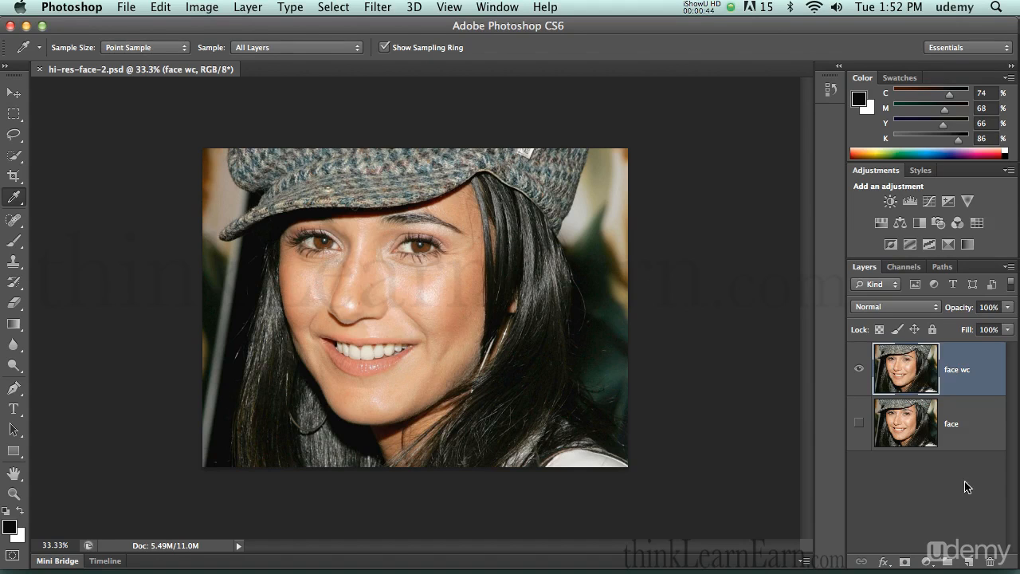
Add a Threshold adjustment layer above face wc and lower its threshold level to 13
left_click(934, 566)
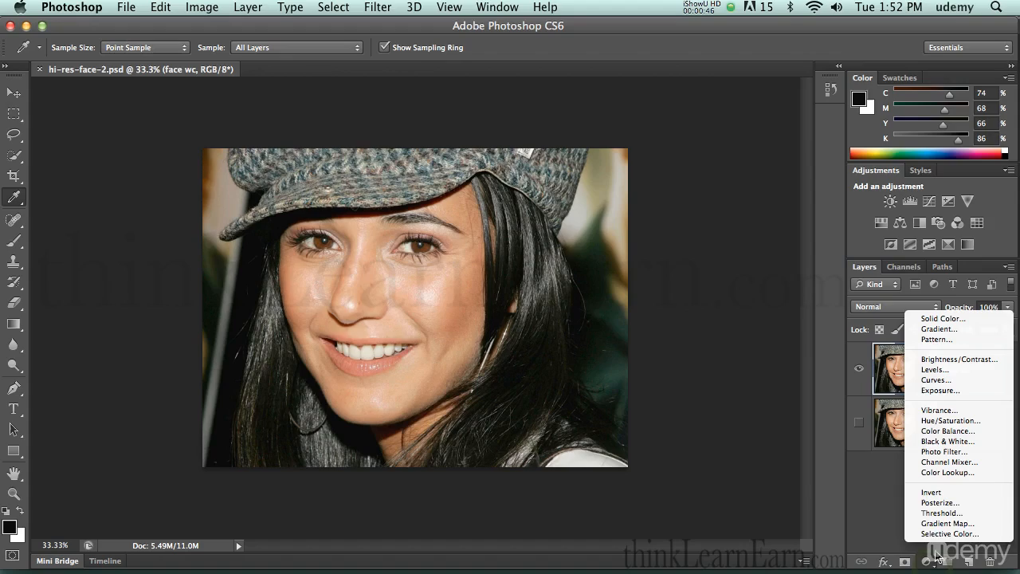
left_click(942, 514)
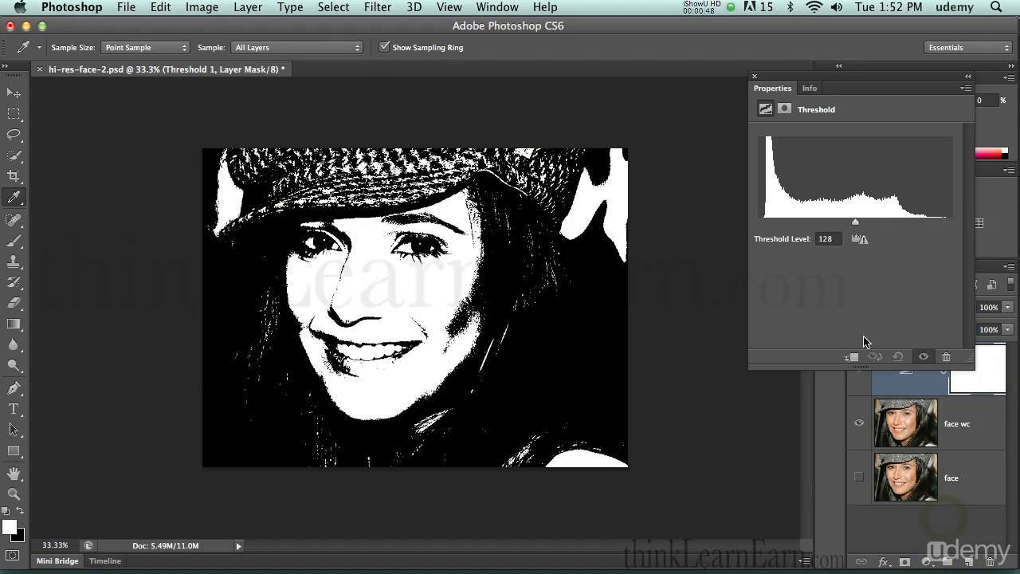
left_click_drag(857, 224, 769, 228)
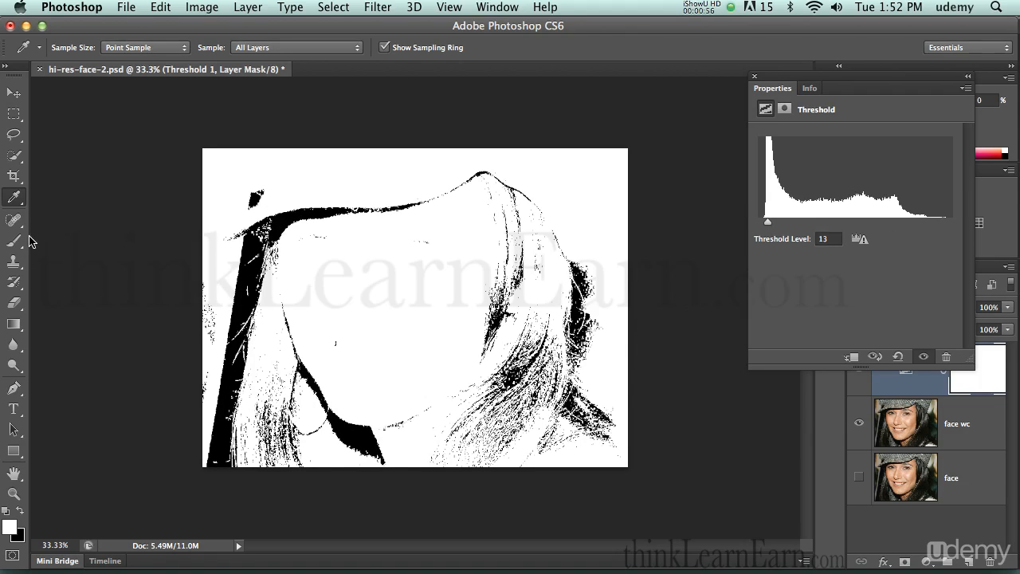
Refine the threshold level to 11 and mark the black area below the chin with the Count tool
left_click(17, 199)
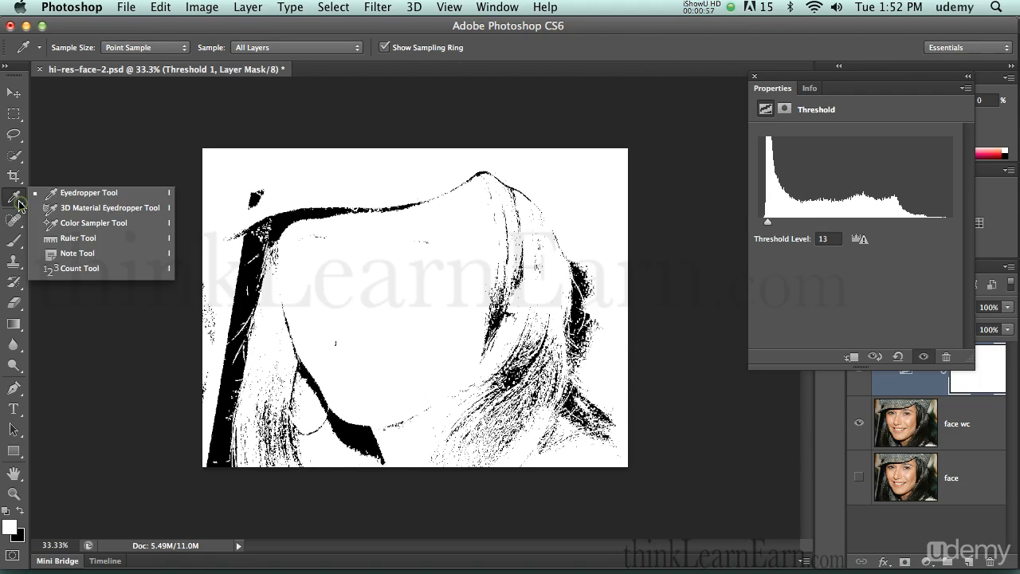
left_click(64, 269)
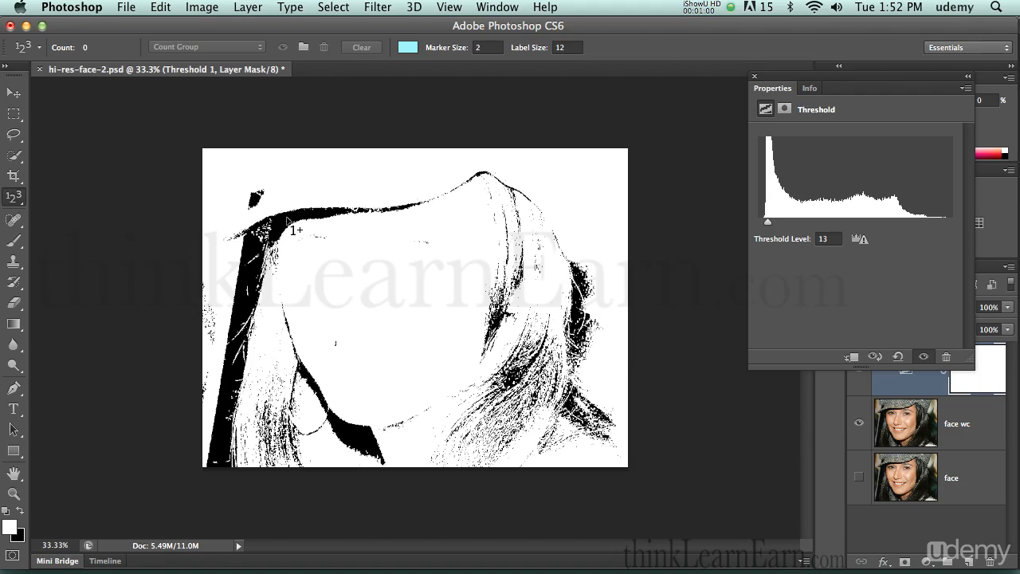
left_click_drag(769, 222, 766, 228)
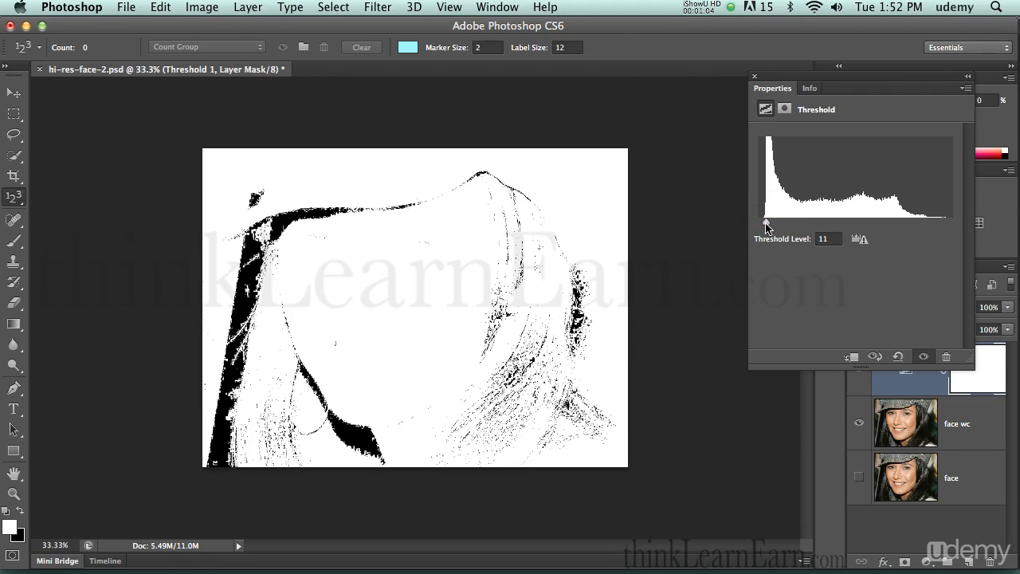
left_click(352, 437)
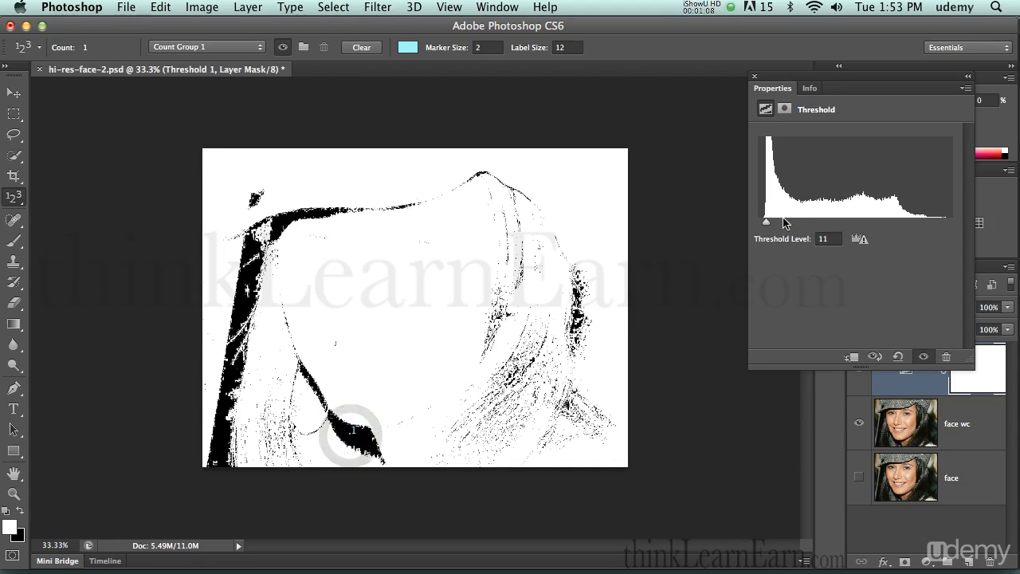
Raise the threshold level to 221 and place a second count marker on the bright white spot at the teeth
left_click_drag(766, 227, 928, 229)
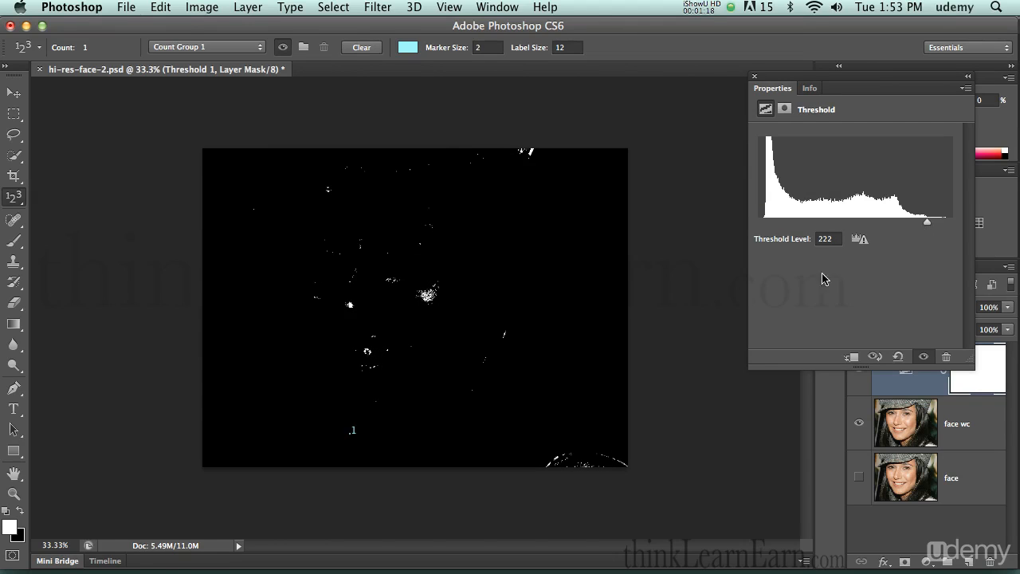
left_click_drag(928, 225, 926, 229)
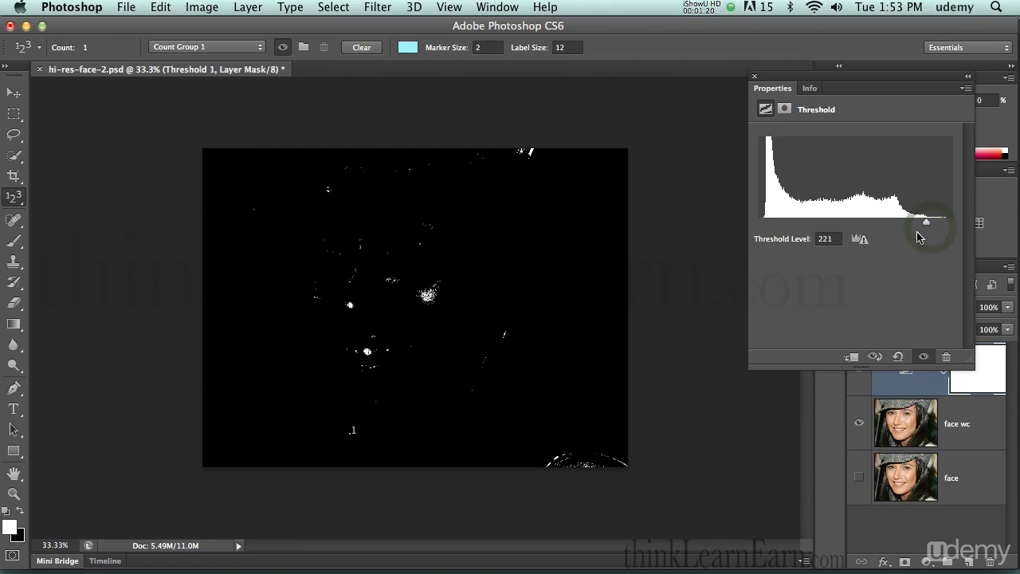
key("super")
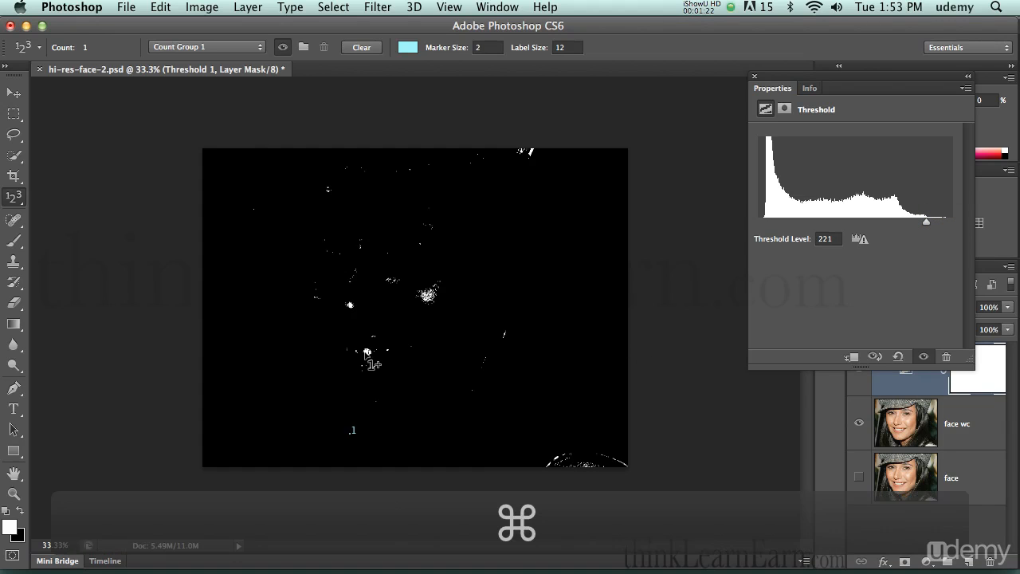
key("super+equal")
key("super+equal")
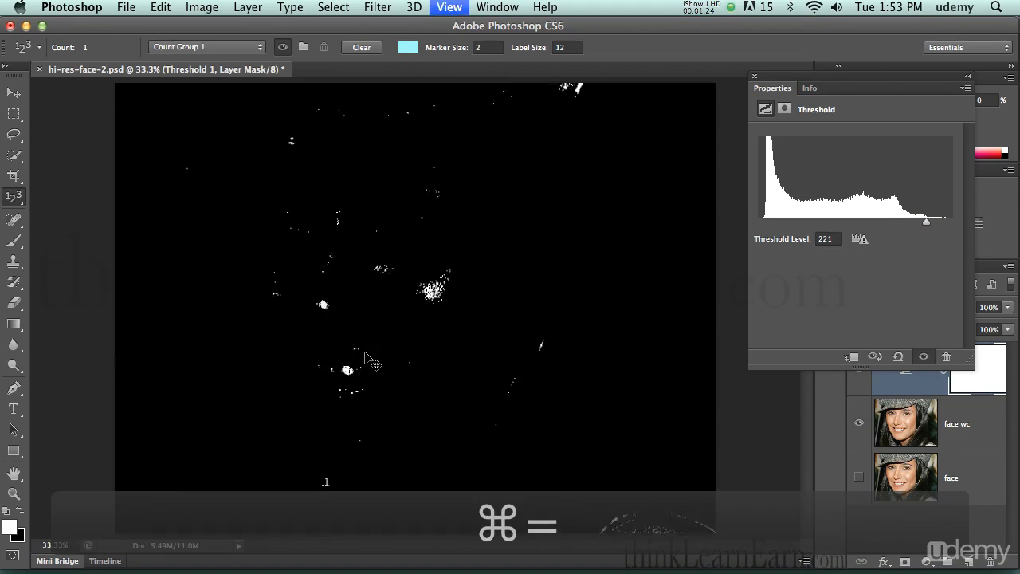
key("space")
left_click_drag(368, 354, 377, 330)
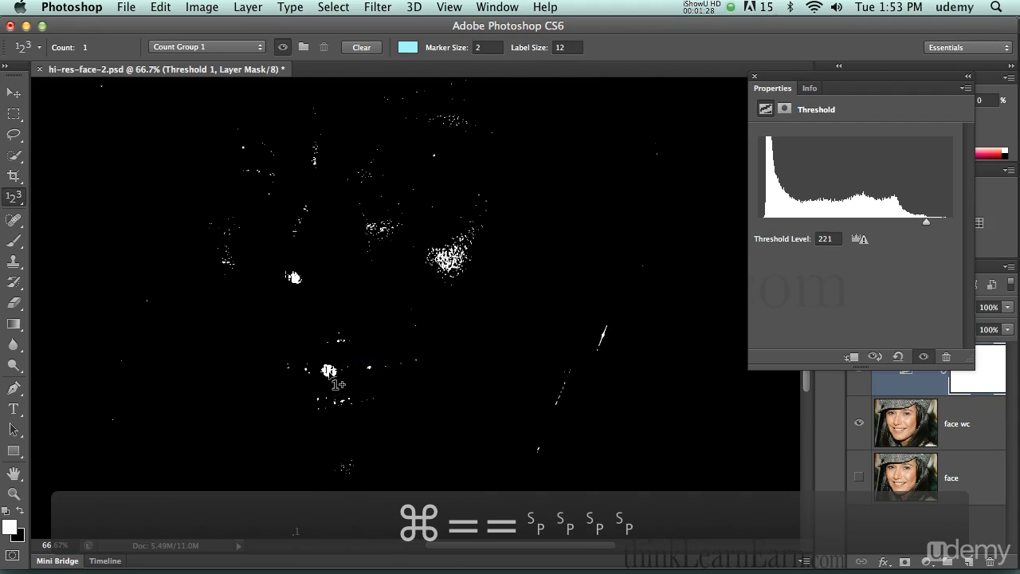
left_click(328, 368)
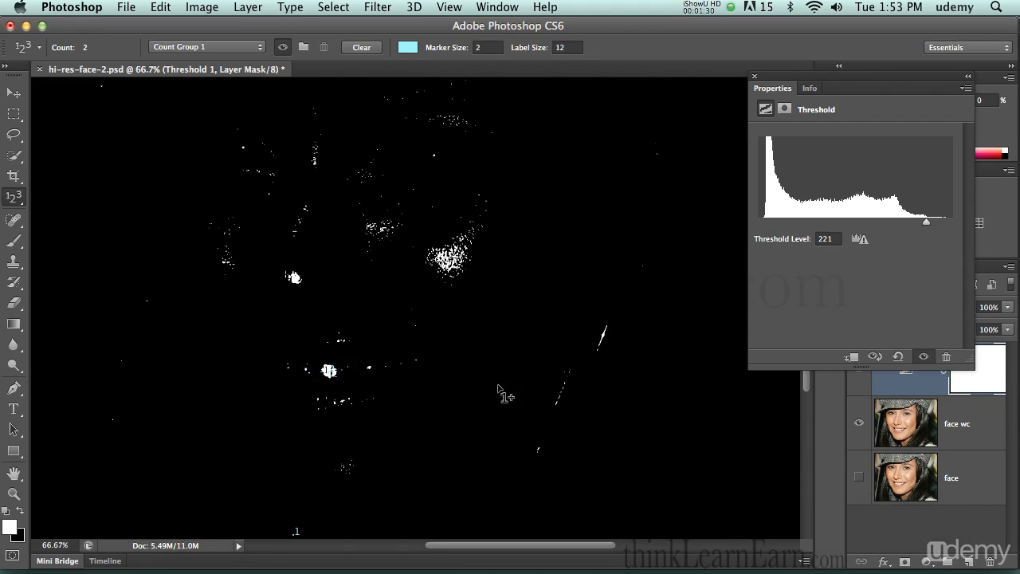
Hide the Threshold adjustment layer and make face wc the active layer, with the whole photo in view
left_click(755, 76)
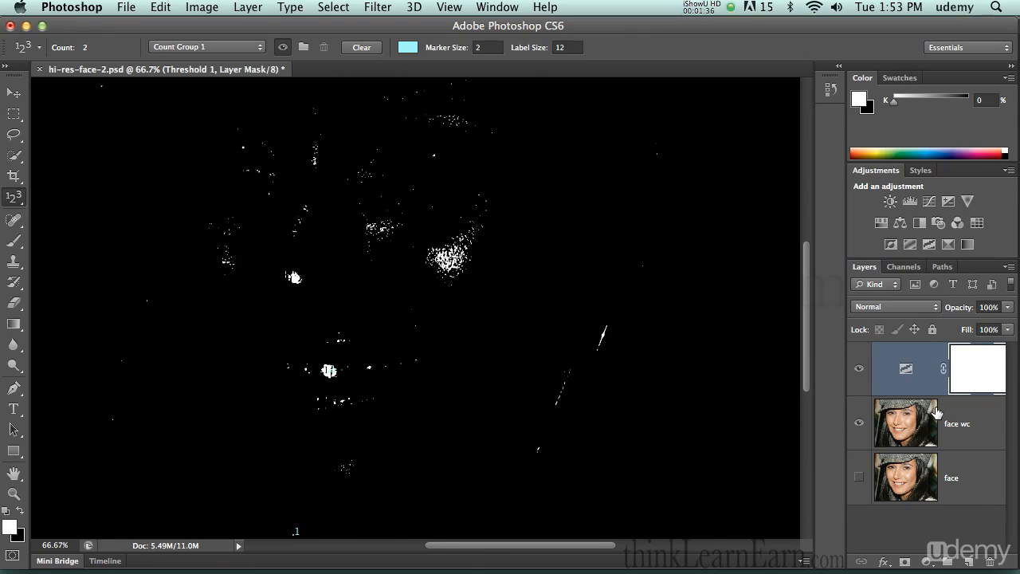
left_click(923, 427)
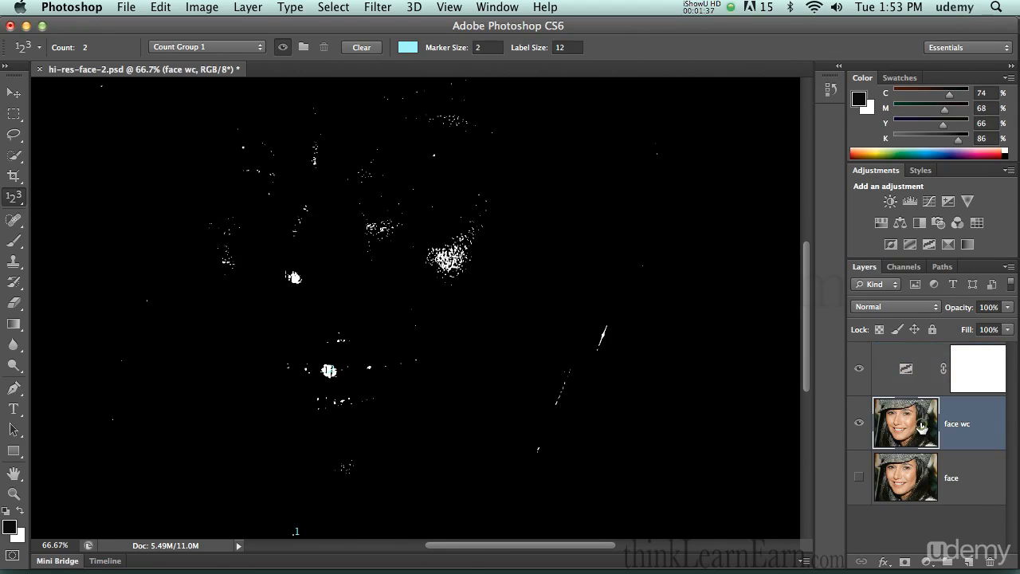
left_click(859, 372)
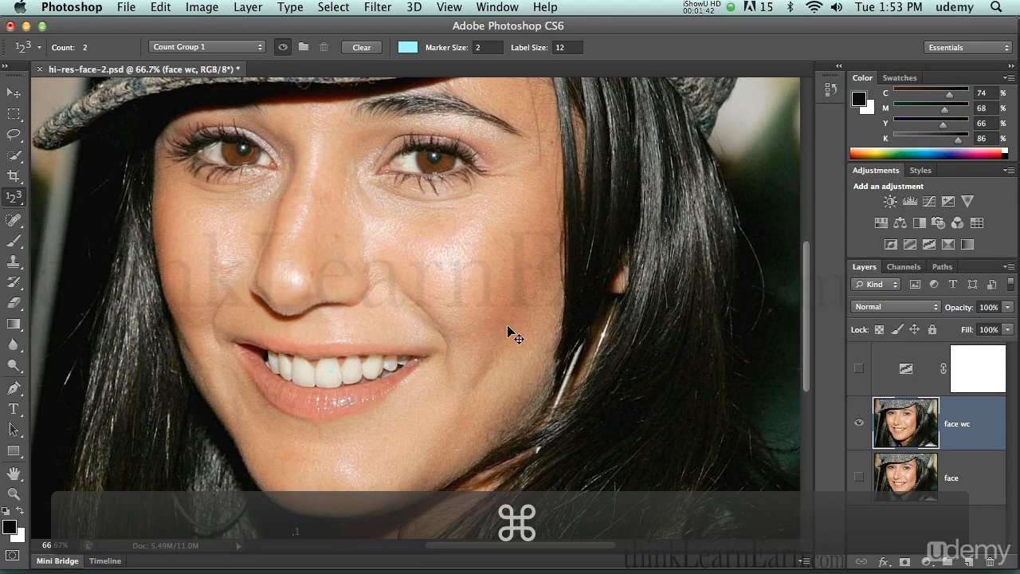
key("super+0")
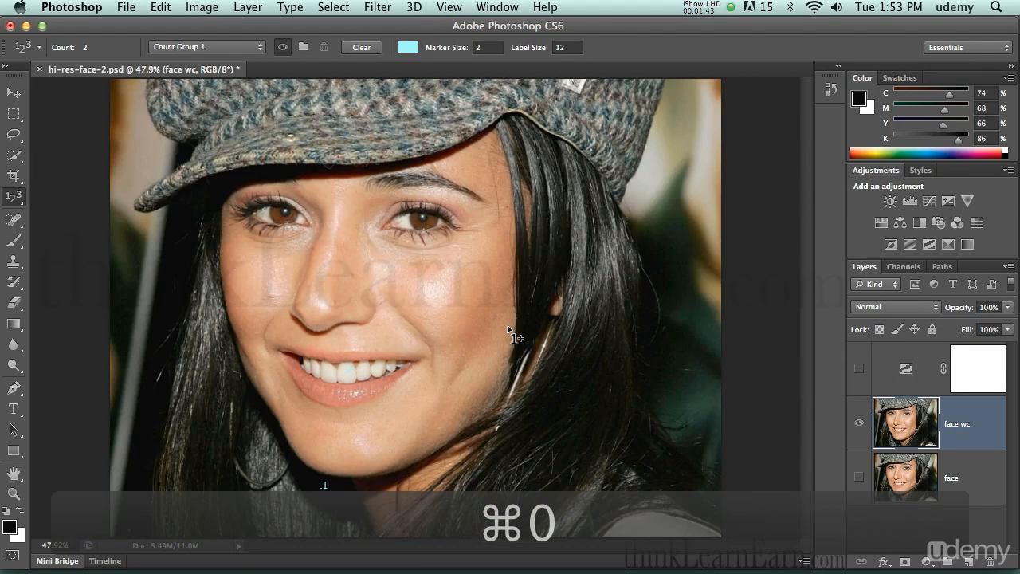
Add a Curves adjustment layer directly above face wc and toggle its graph to the fine grid and back
left_click(930, 563)
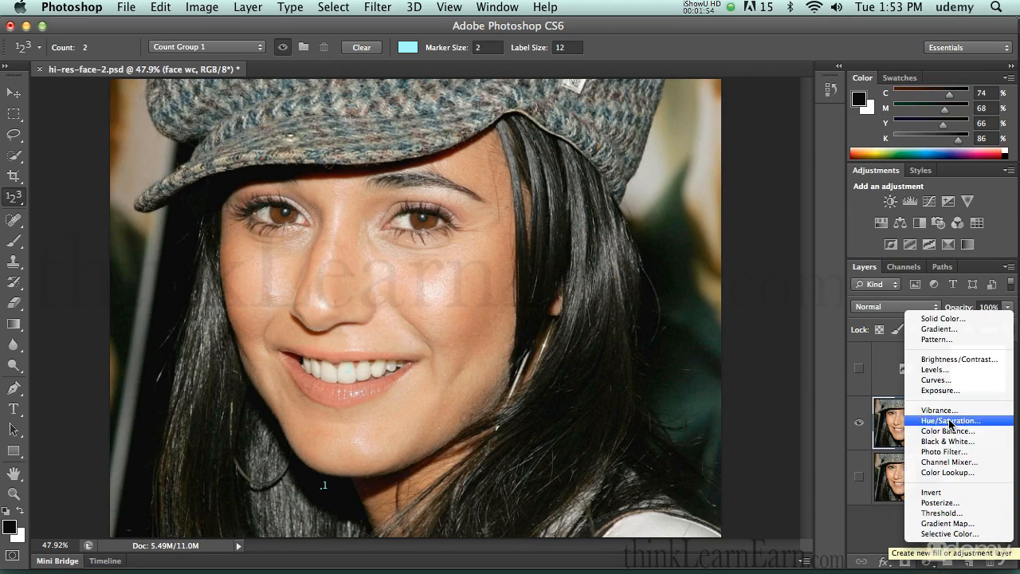
left_click(937, 381)
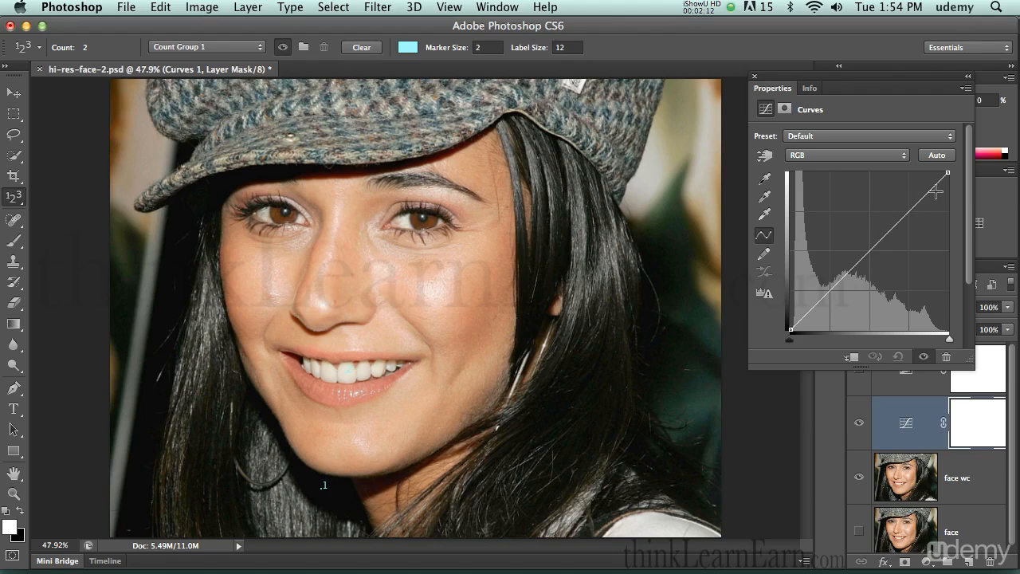
key("alt")
left_click(859, 231, "alt")
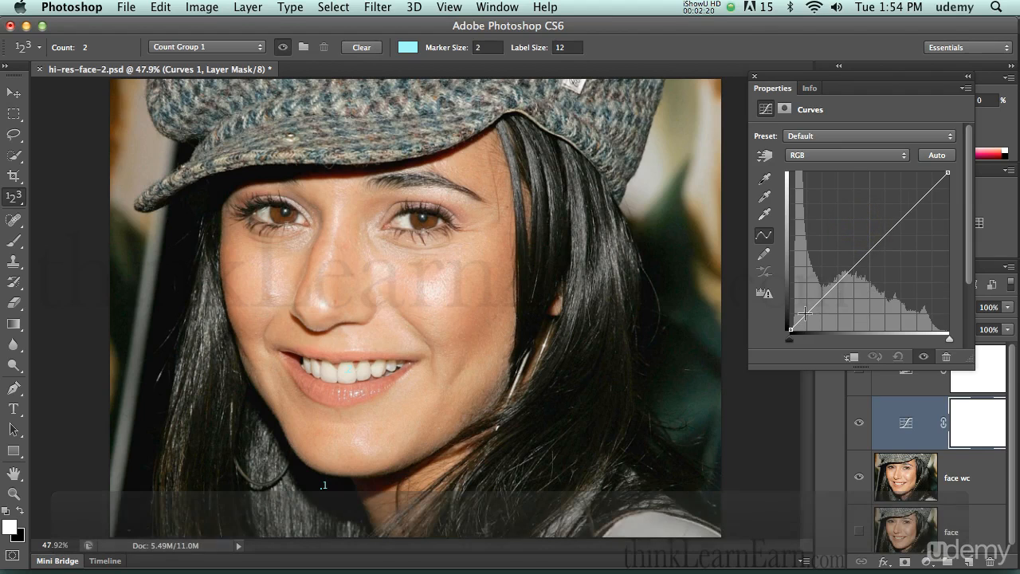
left_click(875, 233, "alt")
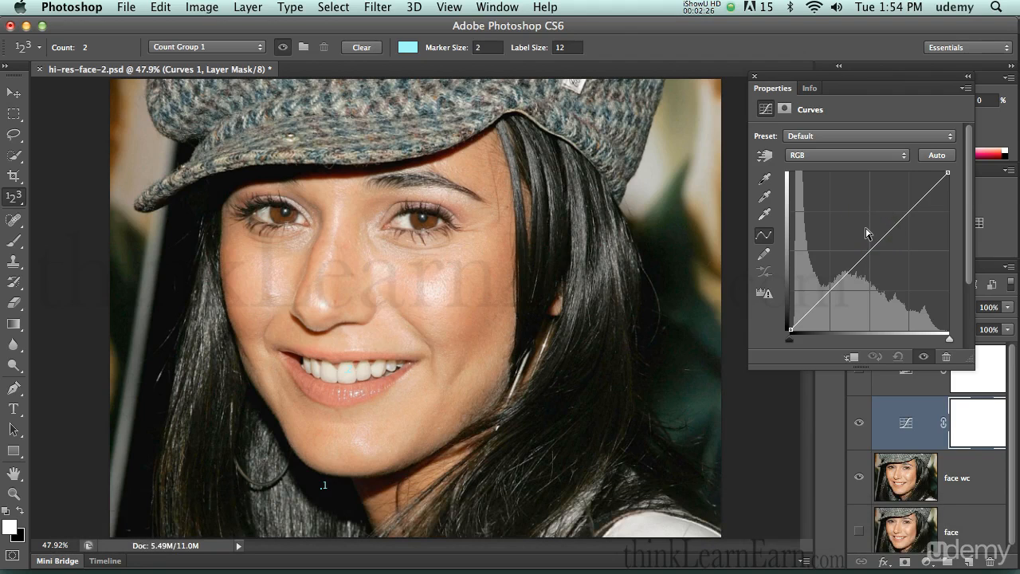
Set the Curves white point from the marker on the teeth and the black point from the marker below the chin
left_click(764, 214)
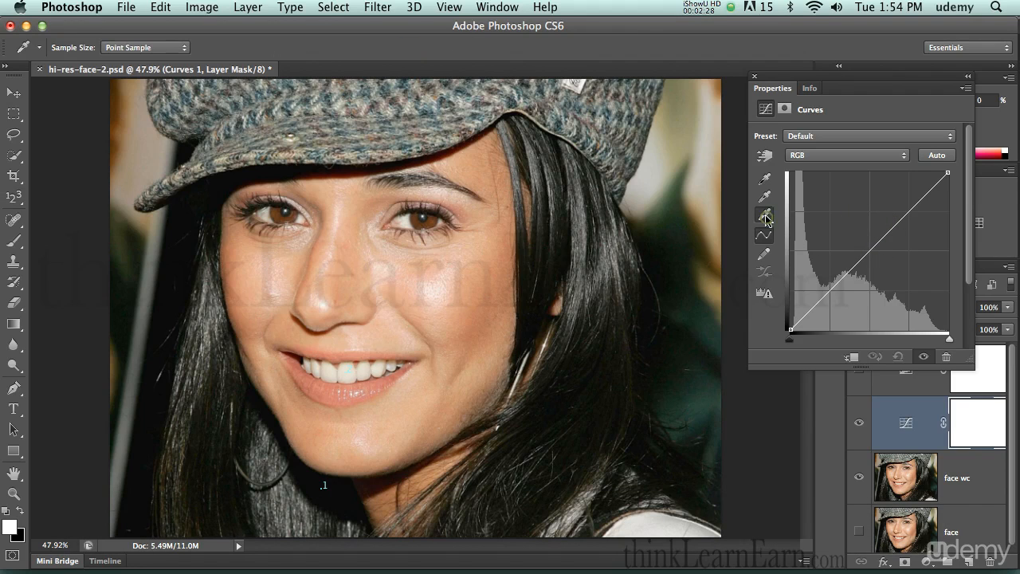
left_click(347, 371)
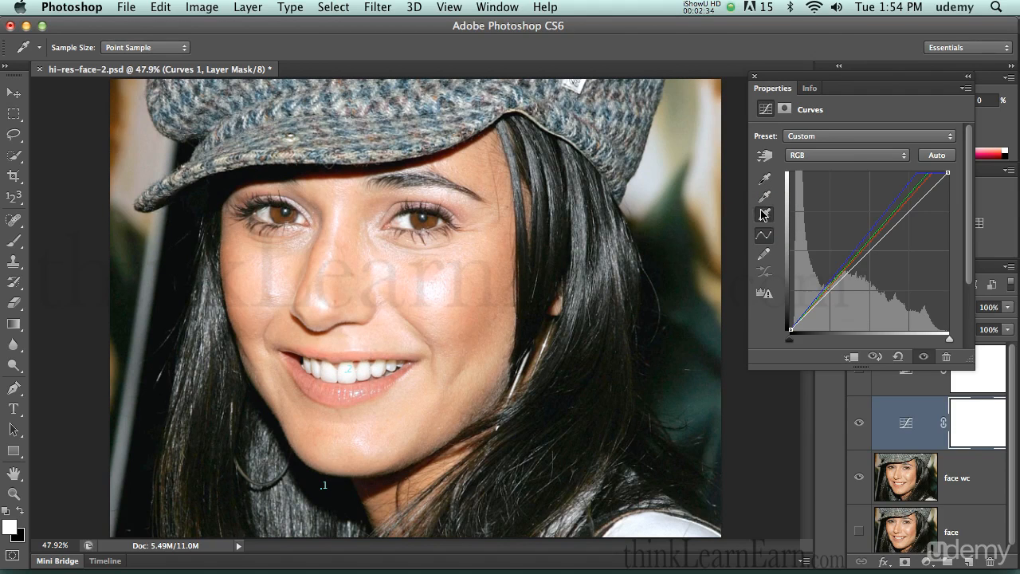
left_click(764, 184)
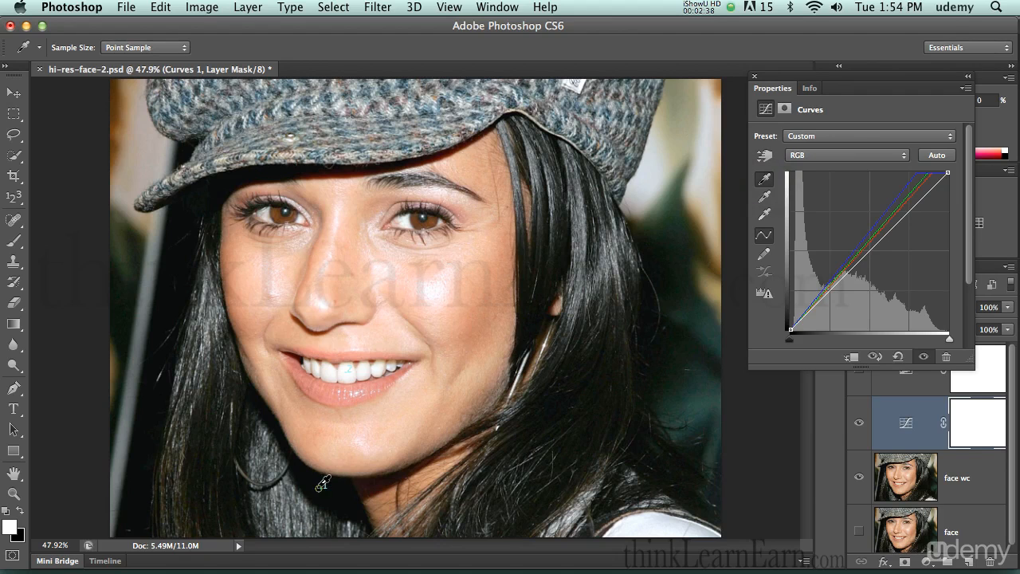
left_click(322, 484)
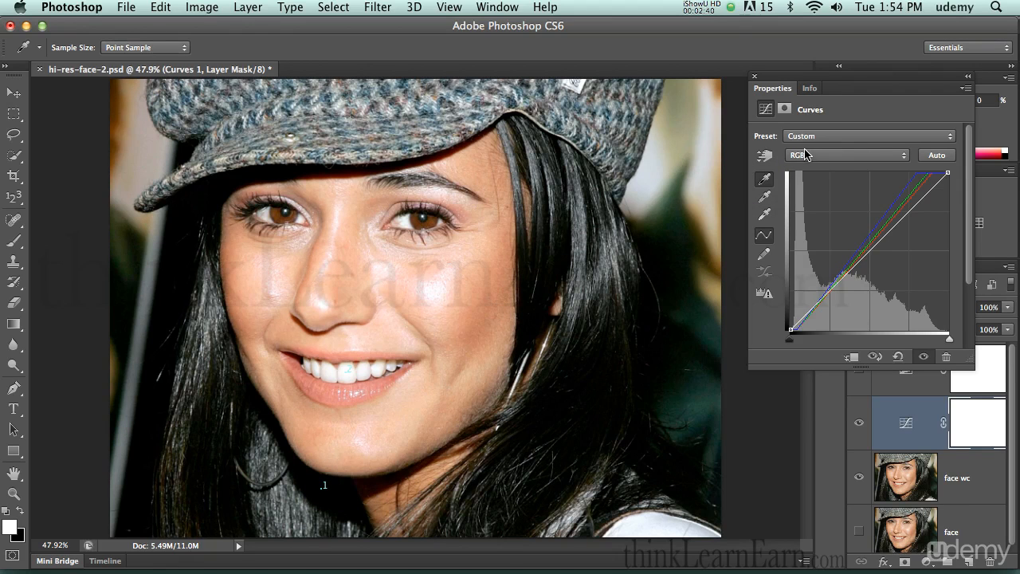
left_click(755, 77)
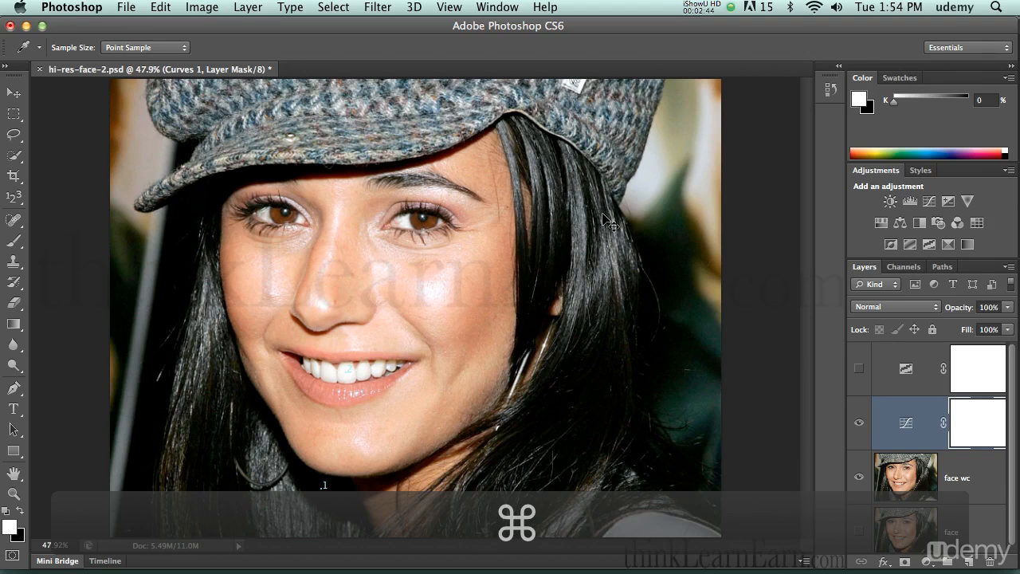
Compare the photo before and after the black point correction in full-screen view by undoing and redoing it
key("super+0")
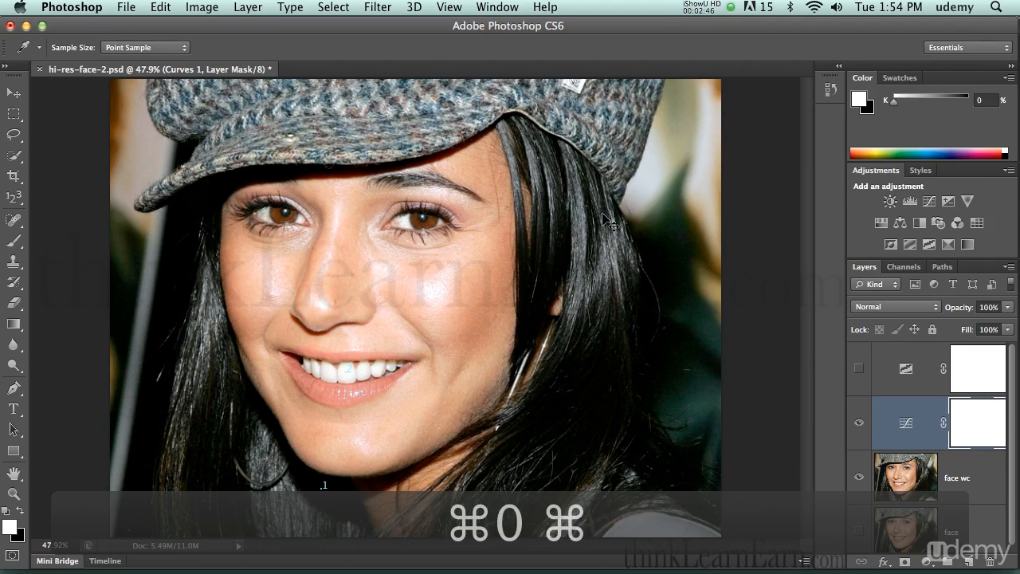
key("super+minus")
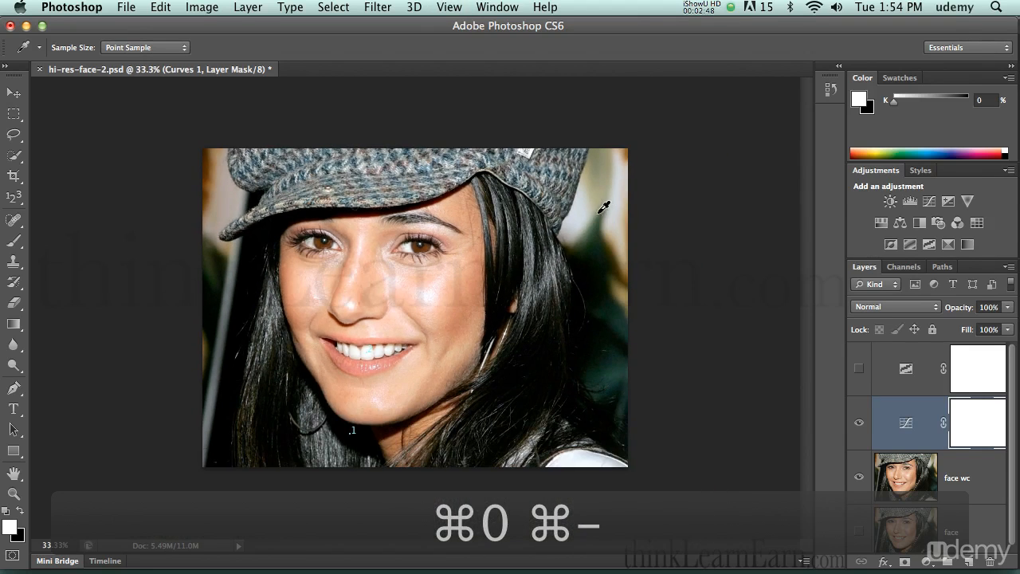
key("f")
key("f")
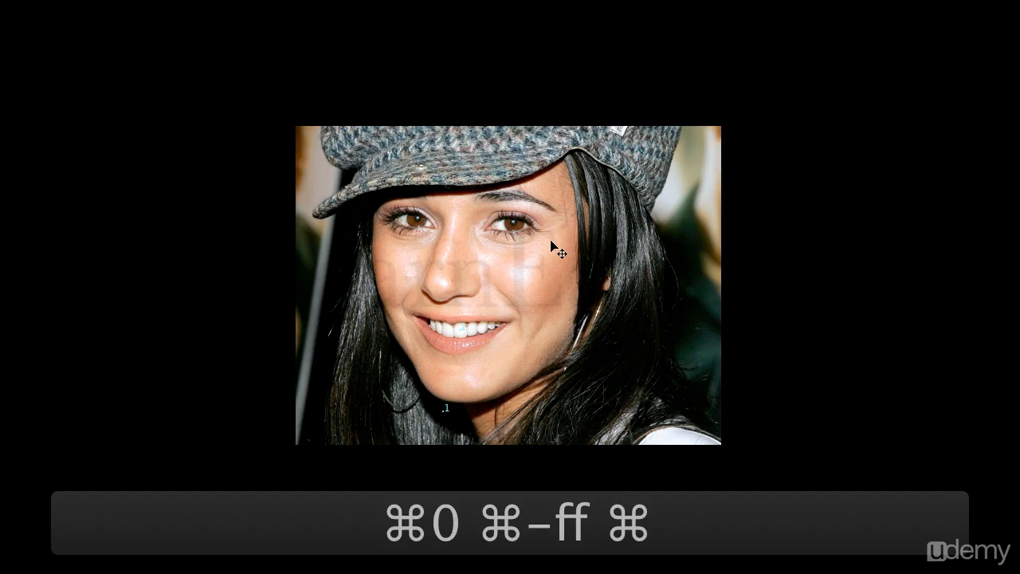
key("super+equal")
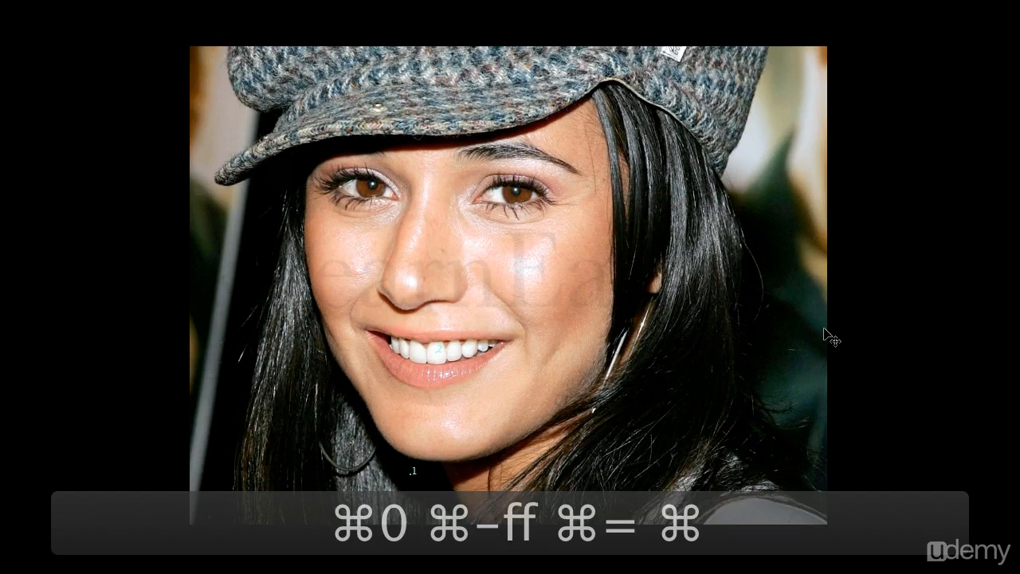
key("super+z")
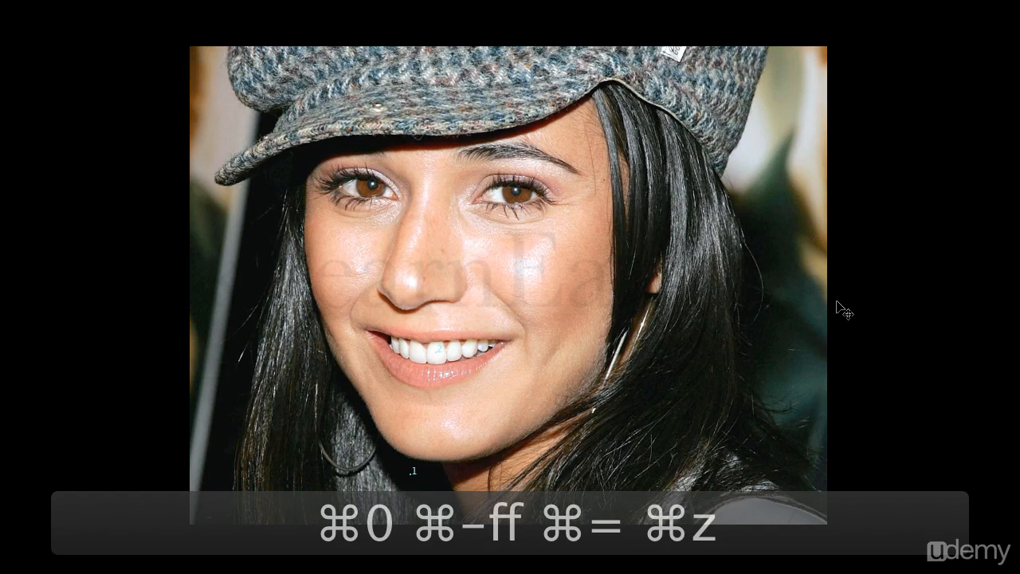
key("super+z")
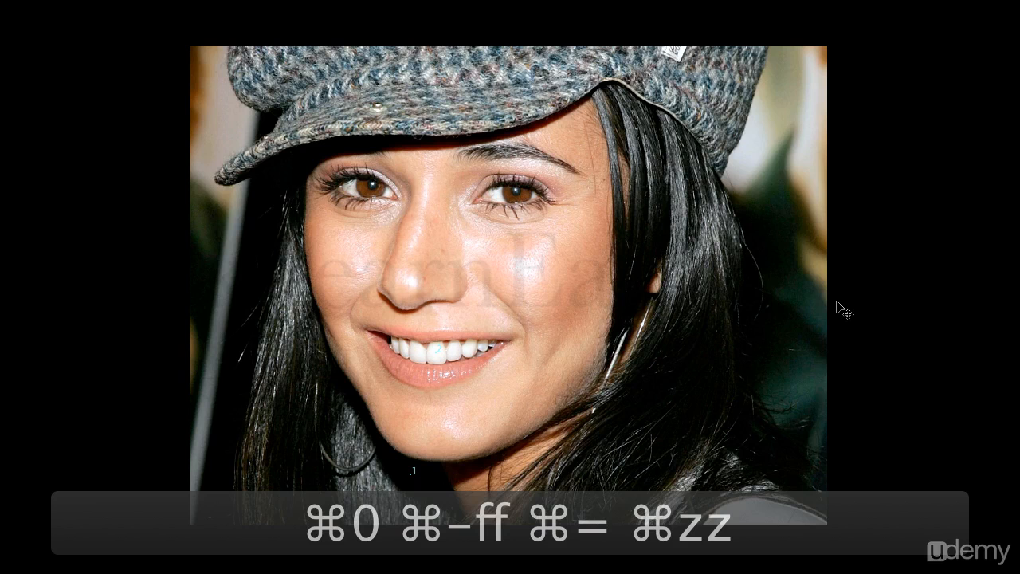
Toggle the Curves correction off and on once more to compare the photo's contrast in full-screen view
key("super")
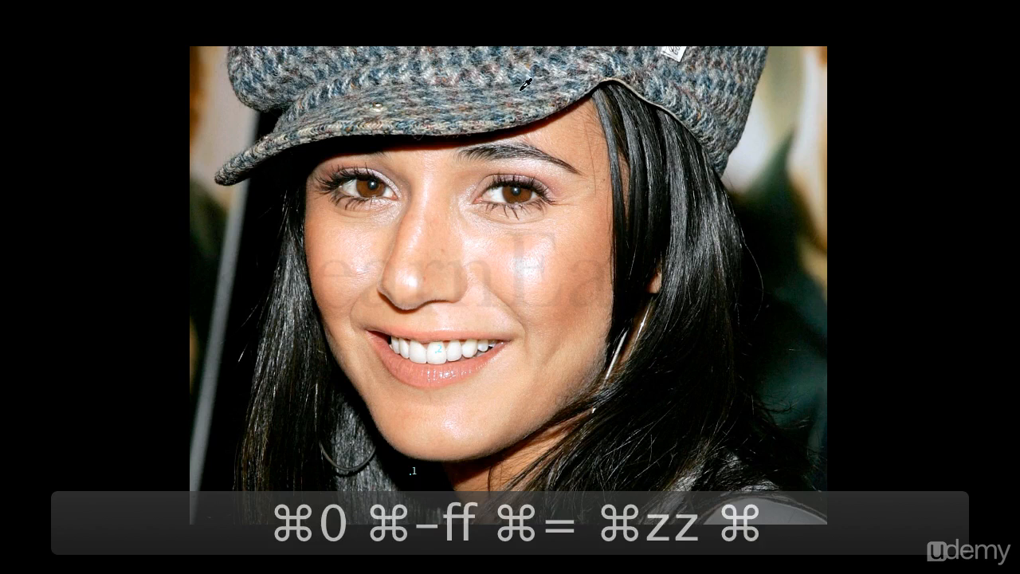
key("super+z")
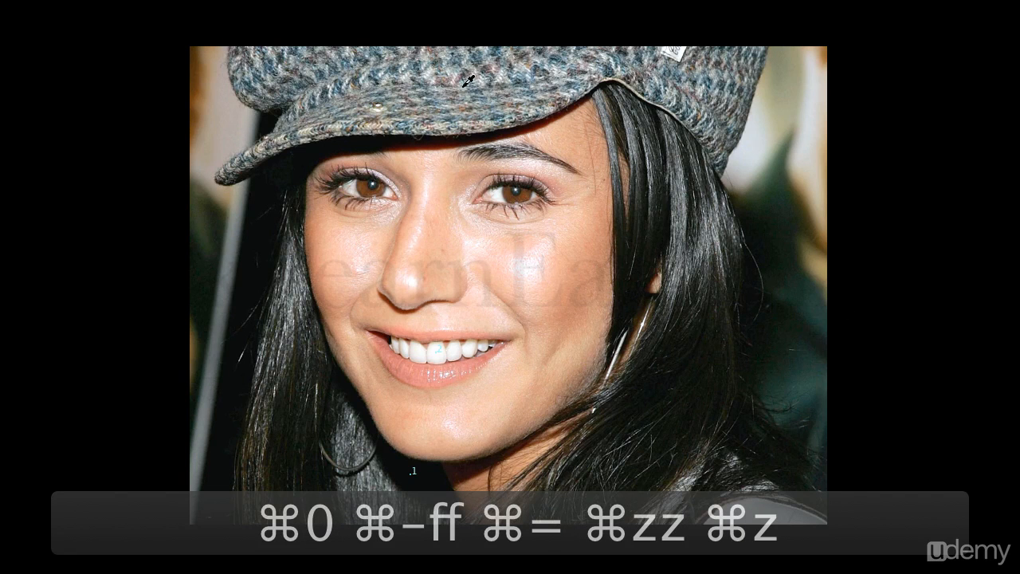
key("super+z")
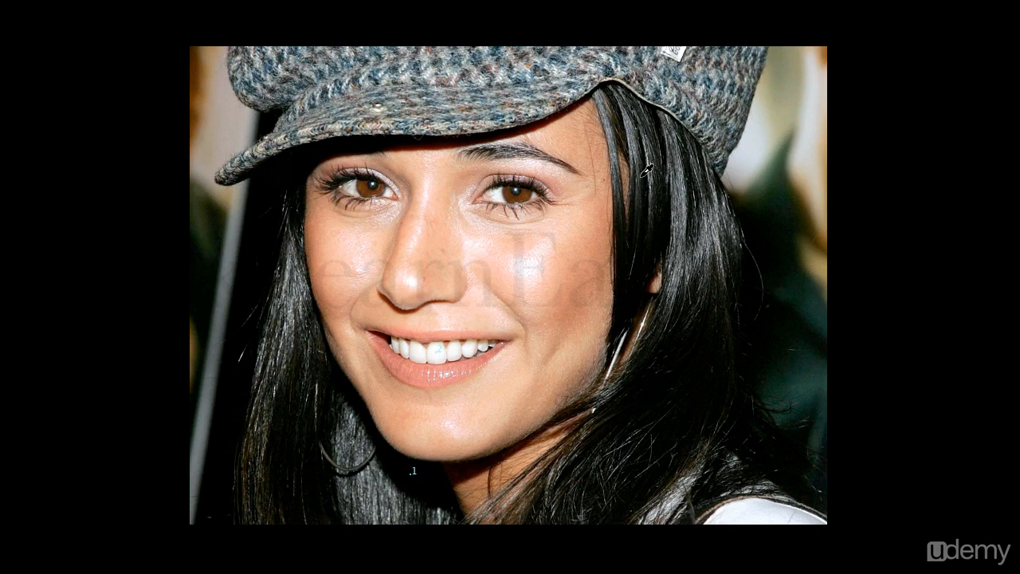
Return to the standard screen view and revert hi-res-face-2.psd to its saved version
key("f")
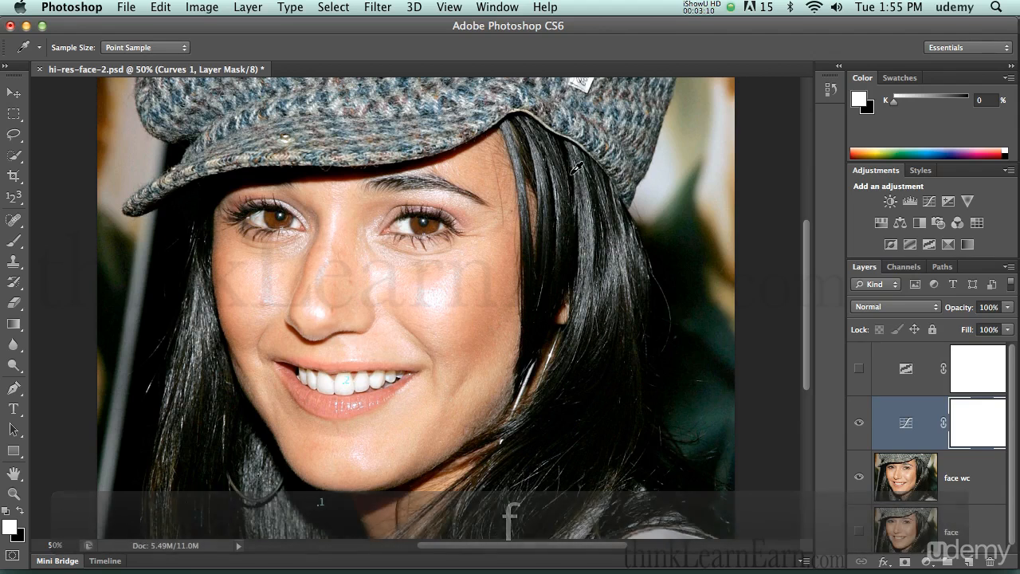
left_click(127, 8)
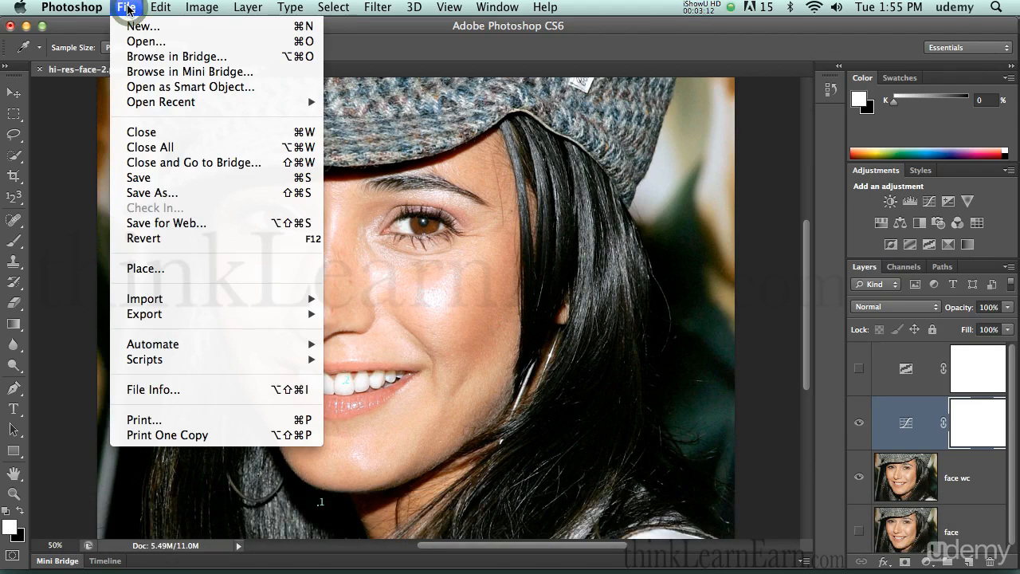
left_click(172, 238)
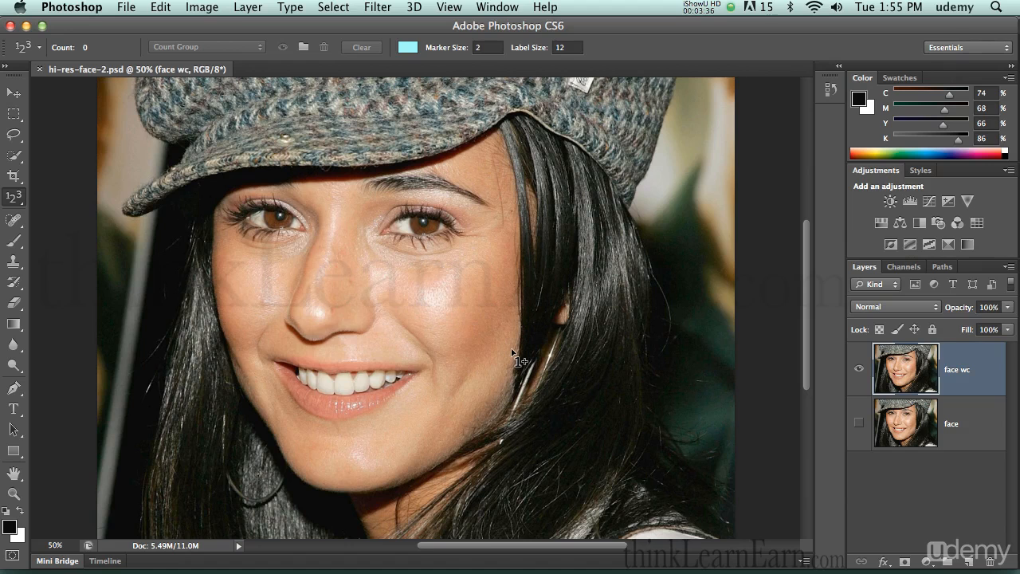
Try freehand Lasso selections across the face and clear the selection
key("l")
mouse_move(457, 264)
left_mouse_down()
mouse_move(371, 335)
mouse_move(490, 274)
mouse_move(458, 261)
left_mouse_up()
mouse_move(287, 190)
left_mouse_down()
mouse_move(180, 231)
mouse_move(350, 294)
mouse_move(326, 184)
left_mouse_up()
mouse_move(153, 324)
left_mouse_down()
mouse_move(215, 275)
mouse_move(578, 128)
mouse_move(393, 329)
mouse_move(161, 367)
mouse_move(154, 325)
left_mouse_up()
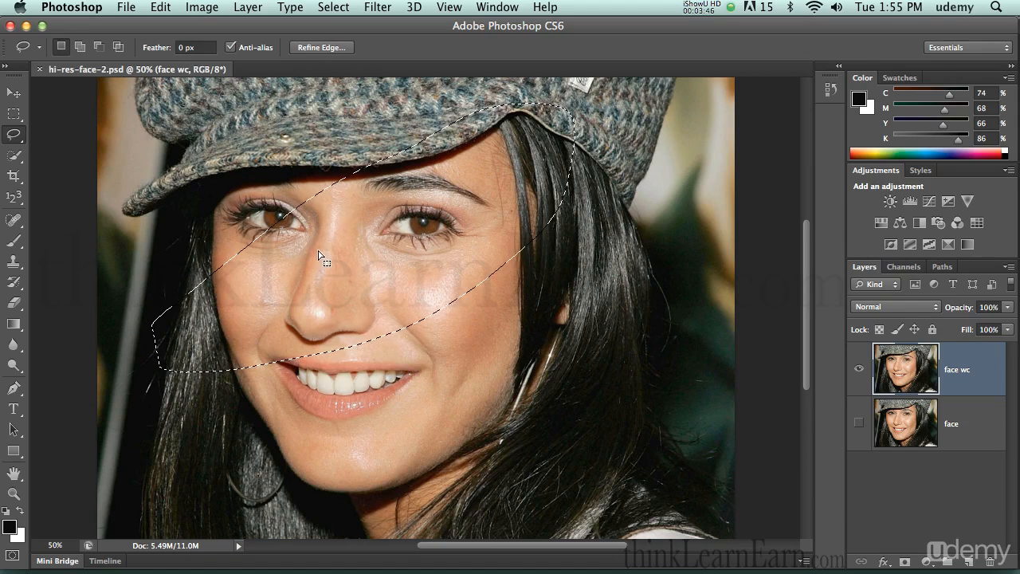
mouse_move(709, 104)
left_mouse_down()
mouse_move(678, 115)
mouse_move(644, 172)
mouse_move(695, 229)
mouse_move(744, 142)
mouse_move(707, 103)
left_mouse_up()
left_click(708, 239)
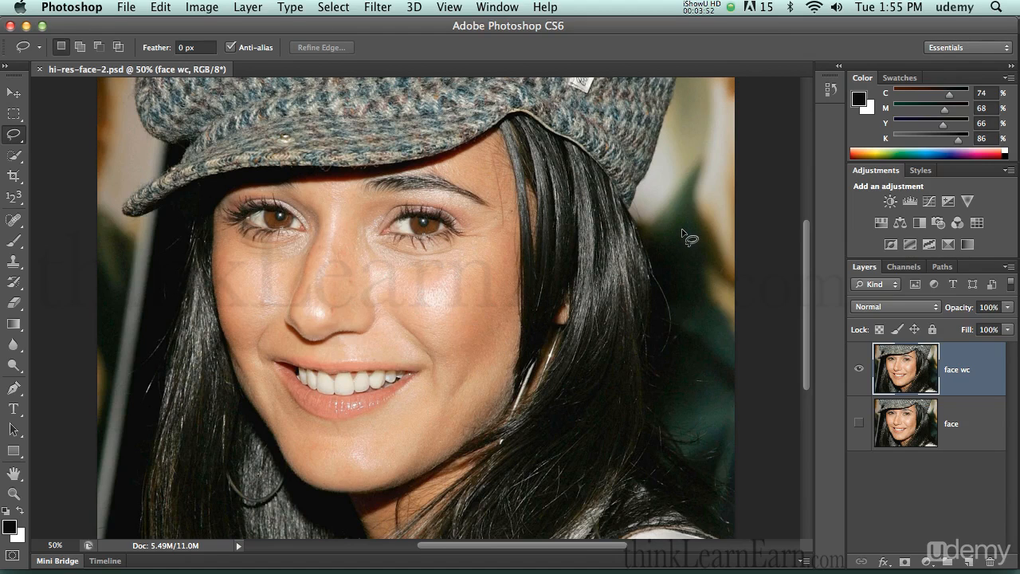
Select the midtones of face wc with Color Range, checking the preview as Image and as Selection
left_click(333, 8)
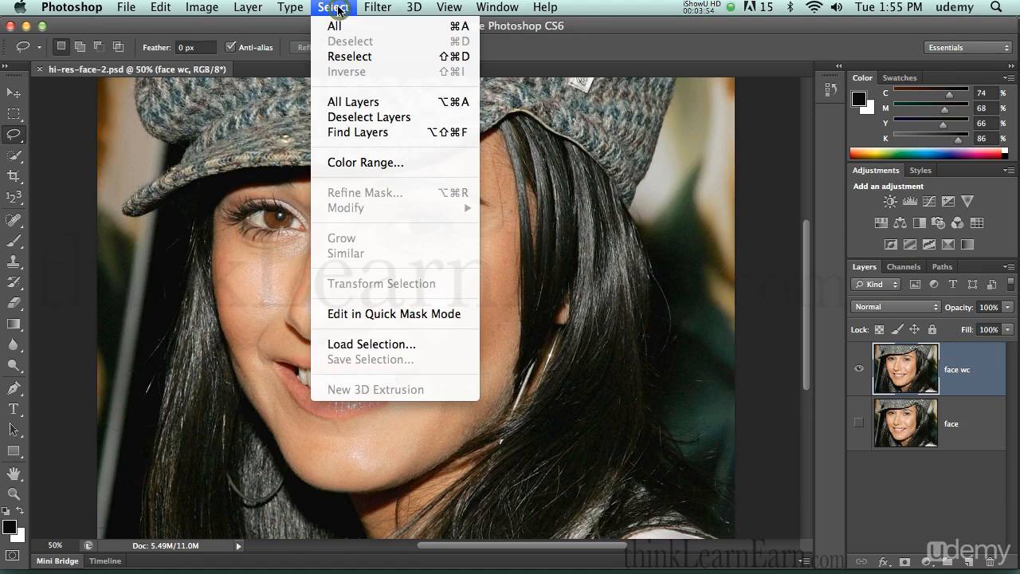
left_click(374, 163)
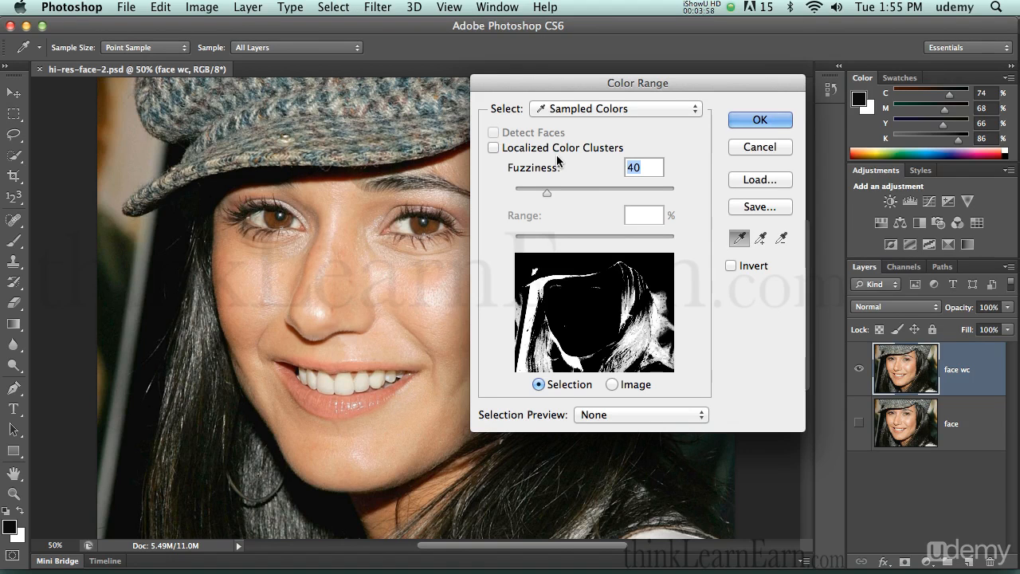
left_click(590, 109)
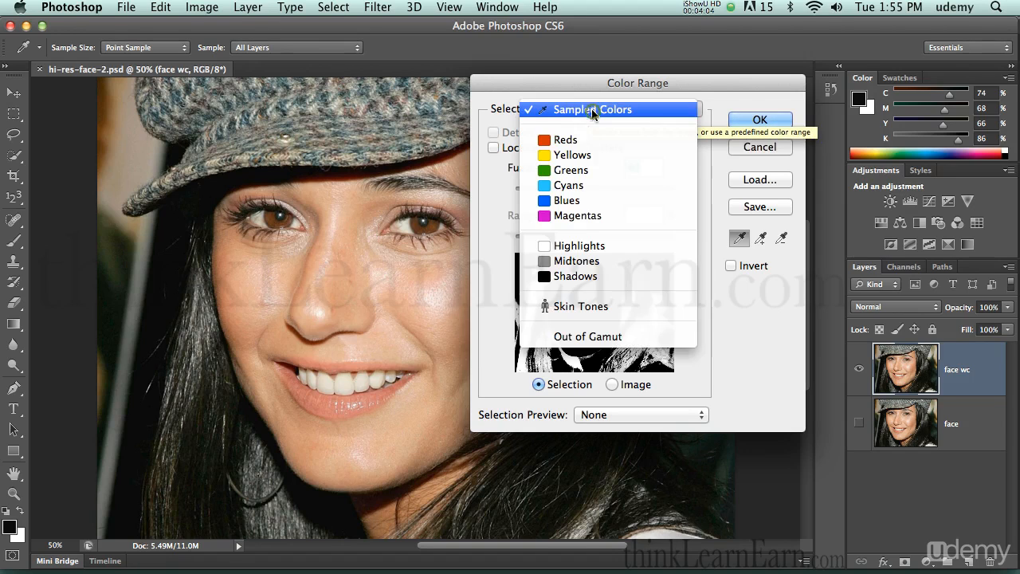
left_click(576, 263)
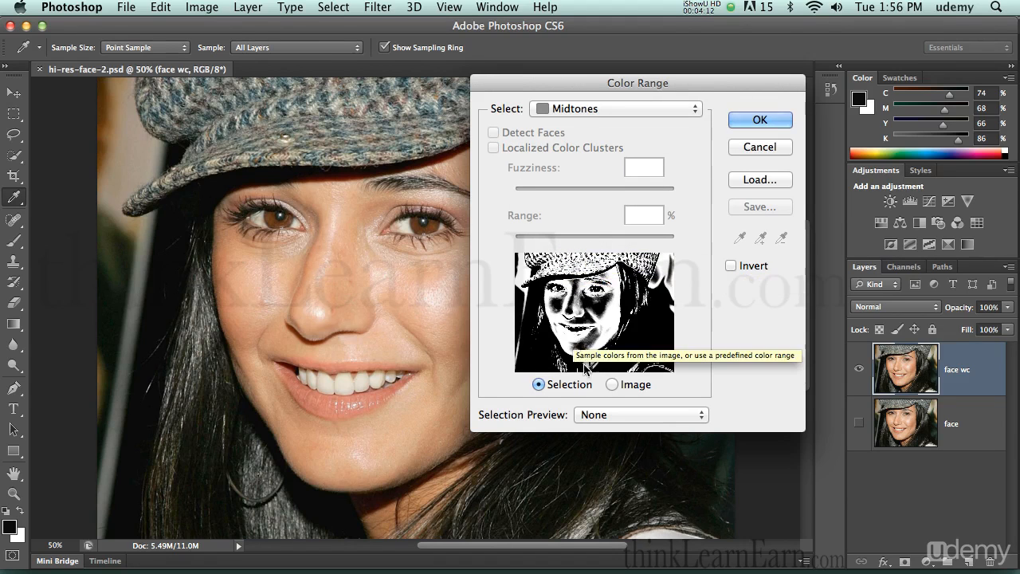
left_click(612, 385)
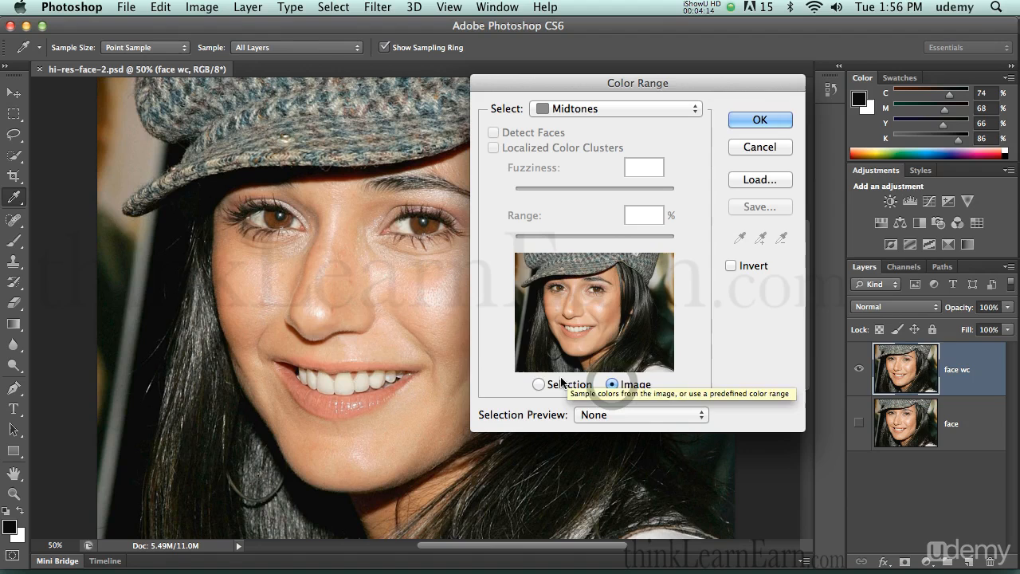
left_click(538, 385)
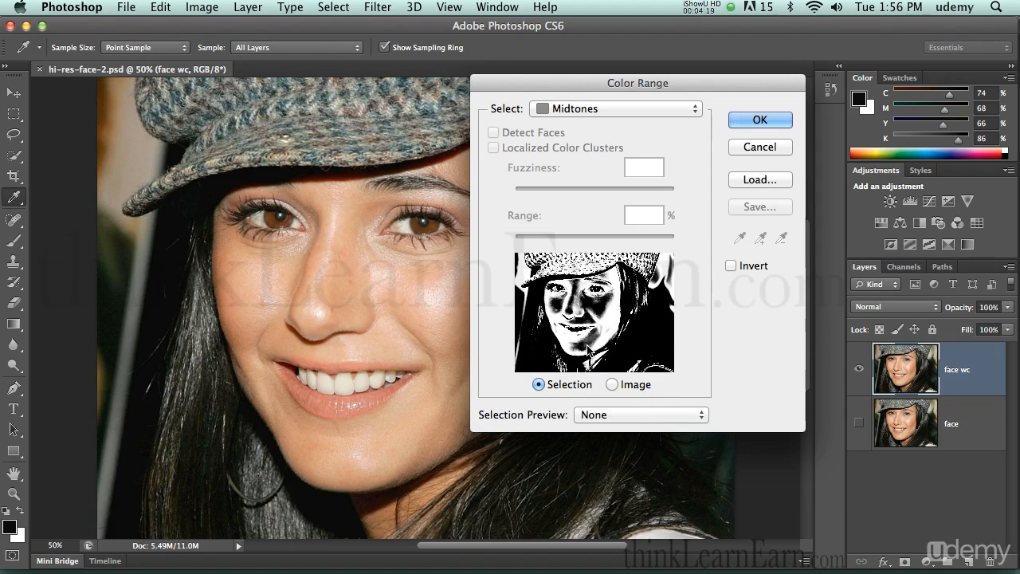
left_click(746, 121)
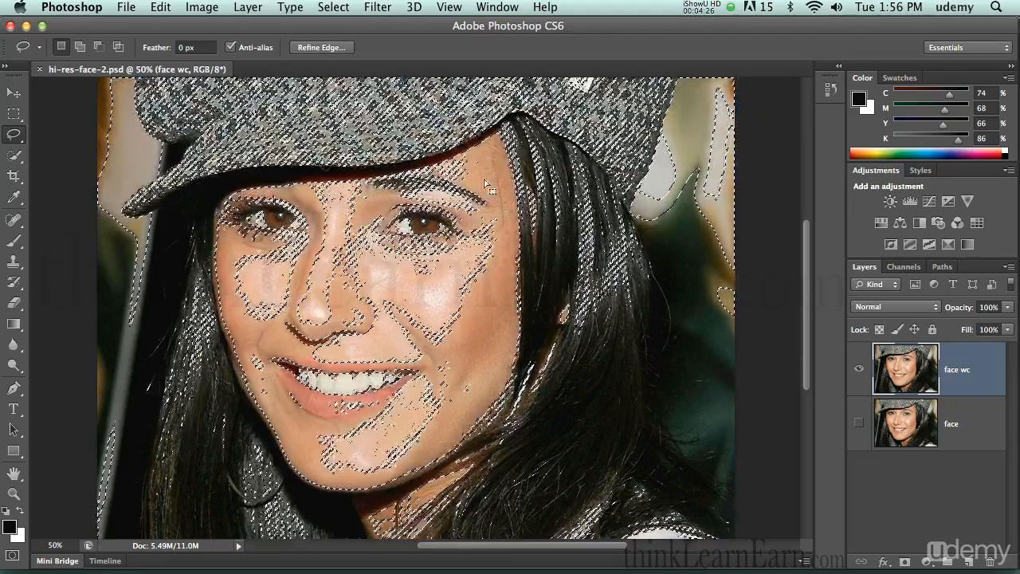
Hide the selection edges and check the selected midtones by deleting those pixels and undoing the deletion
left_click(451, 7)
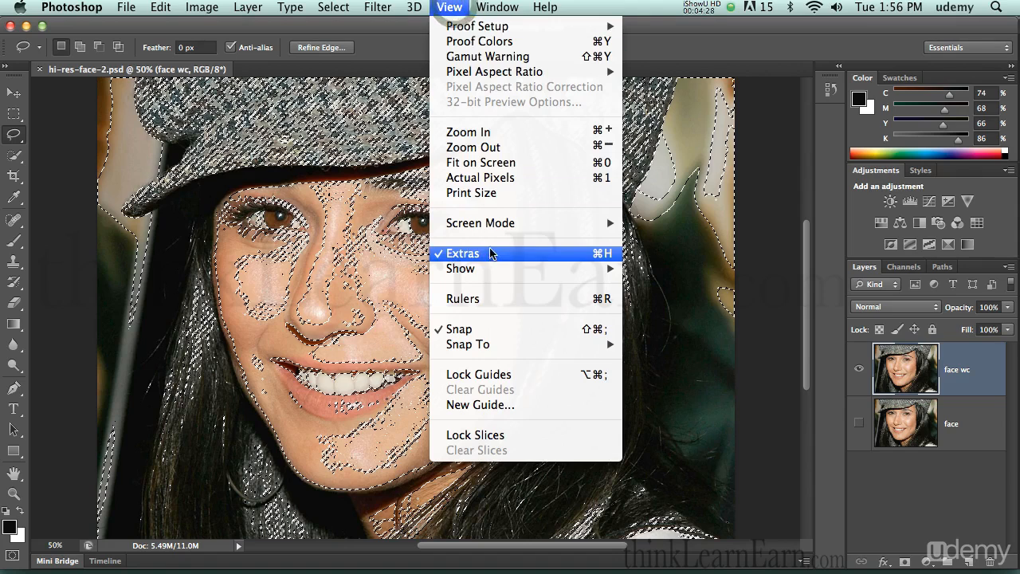
left_click(593, 256)
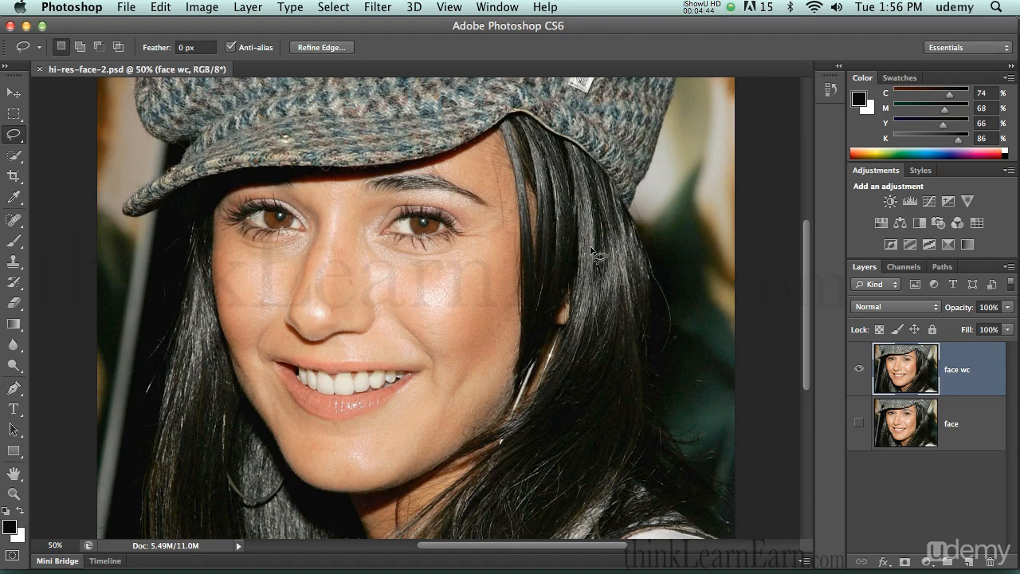
key("Delete")
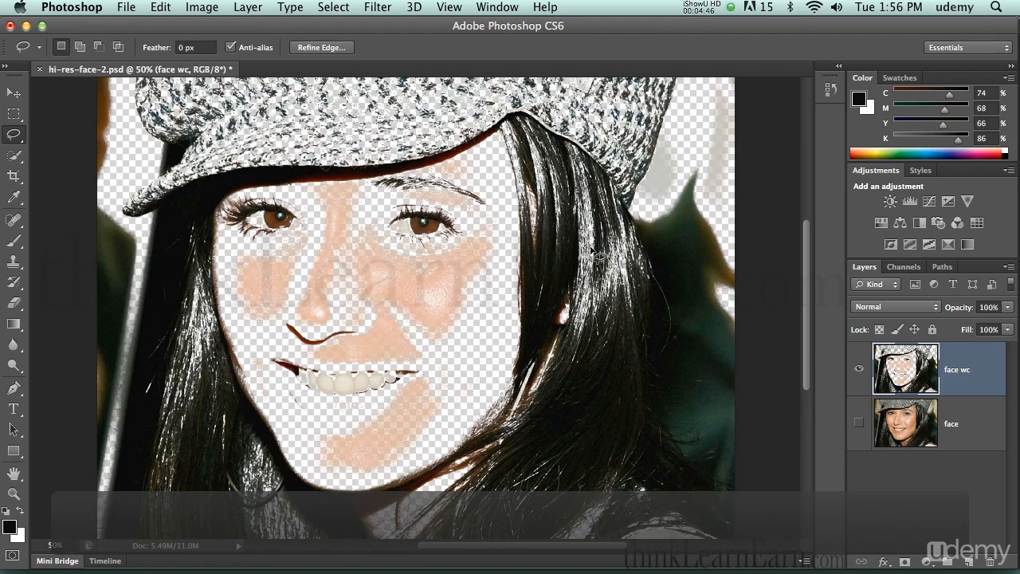
key("super+z")
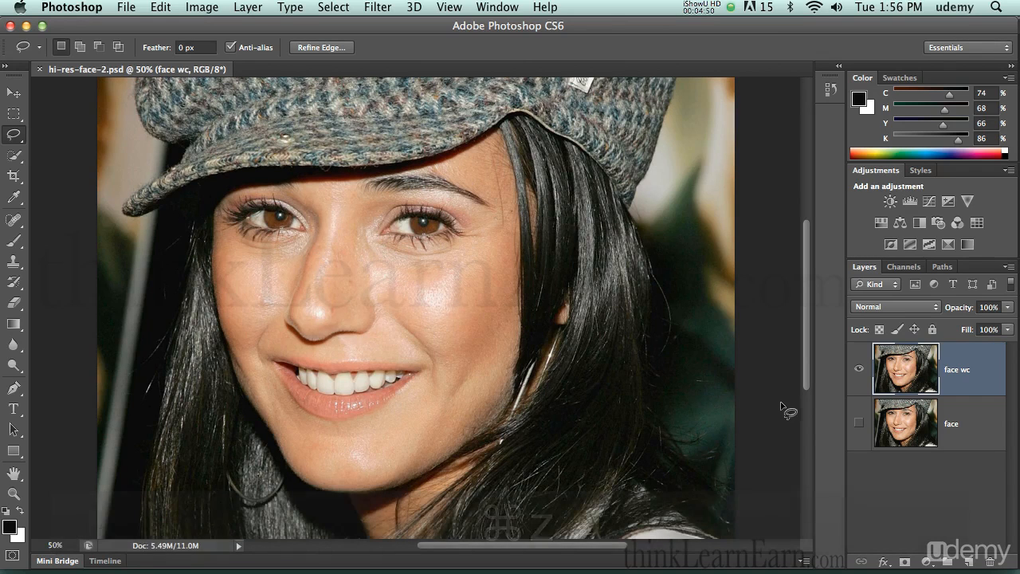
Add a Curves adjustment layer masked to the midtone selection and pull the middle of its RGB curve down
left_click(928, 562)
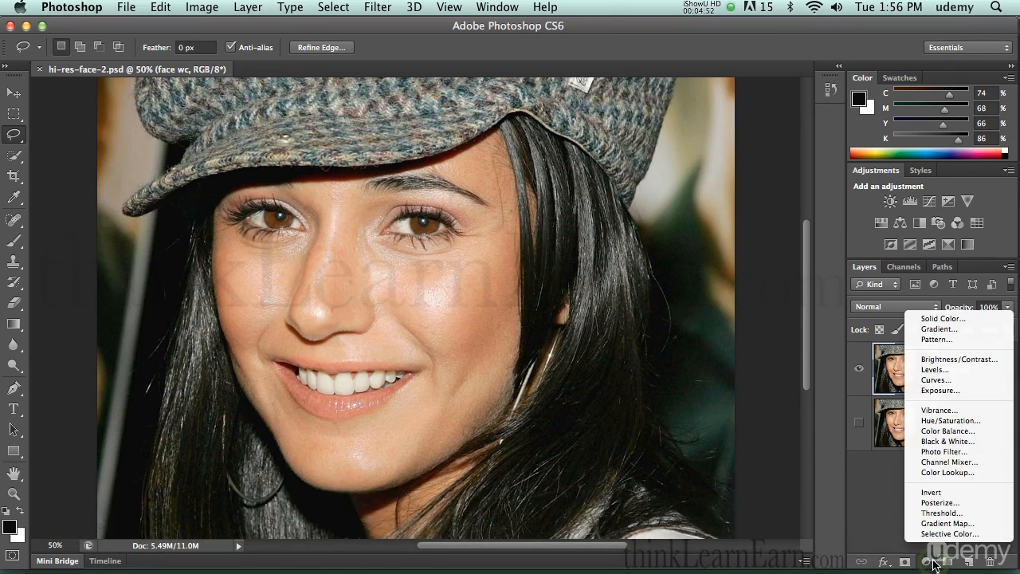
left_click(941, 384)
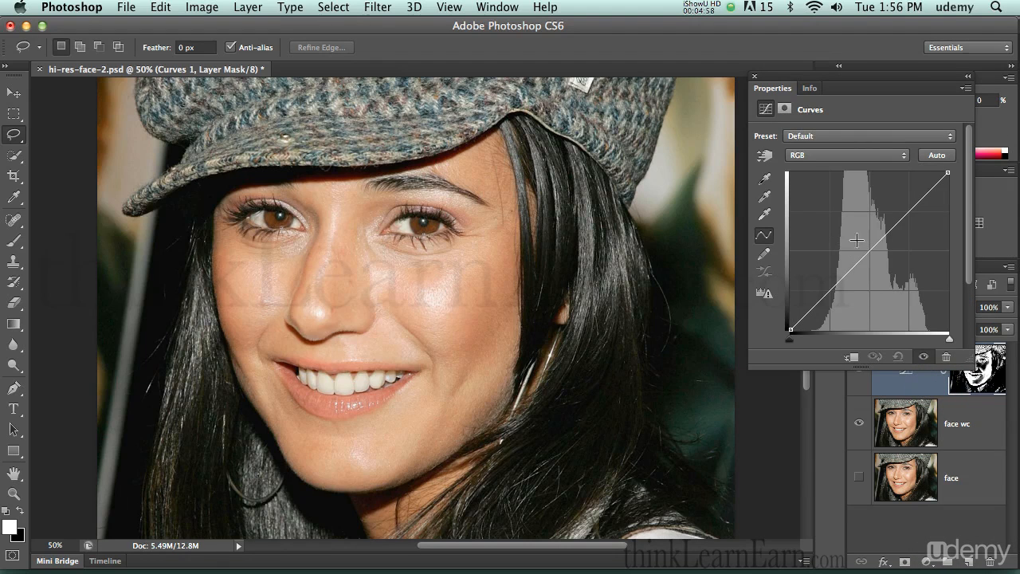
left_click_drag(870, 251, 872, 276)
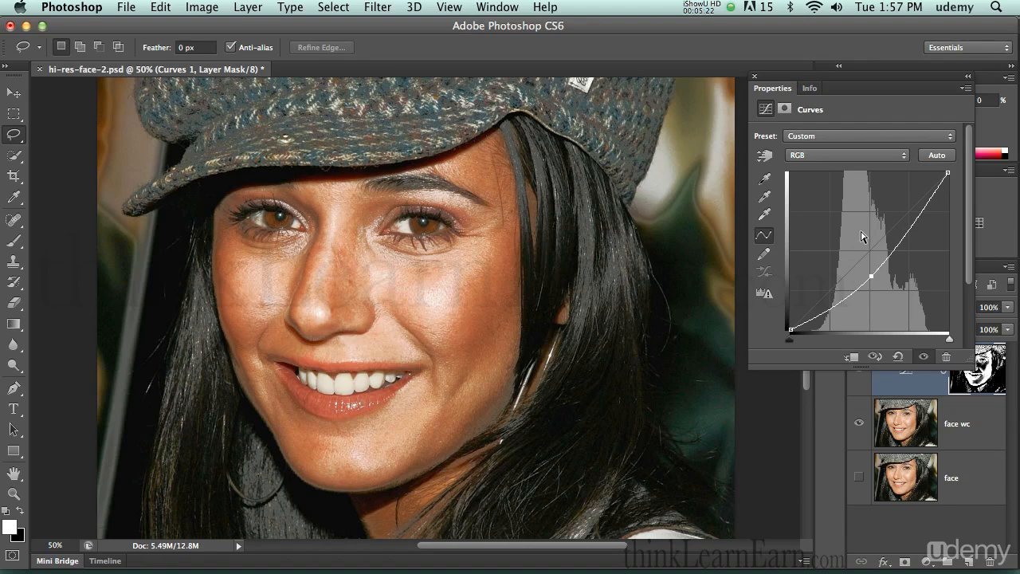
Try the Curves presets Increase Contrast (RGB), Strong Contrast (RGB) and Medium Contrast (RGB) on the midtones
left_click(851, 139)
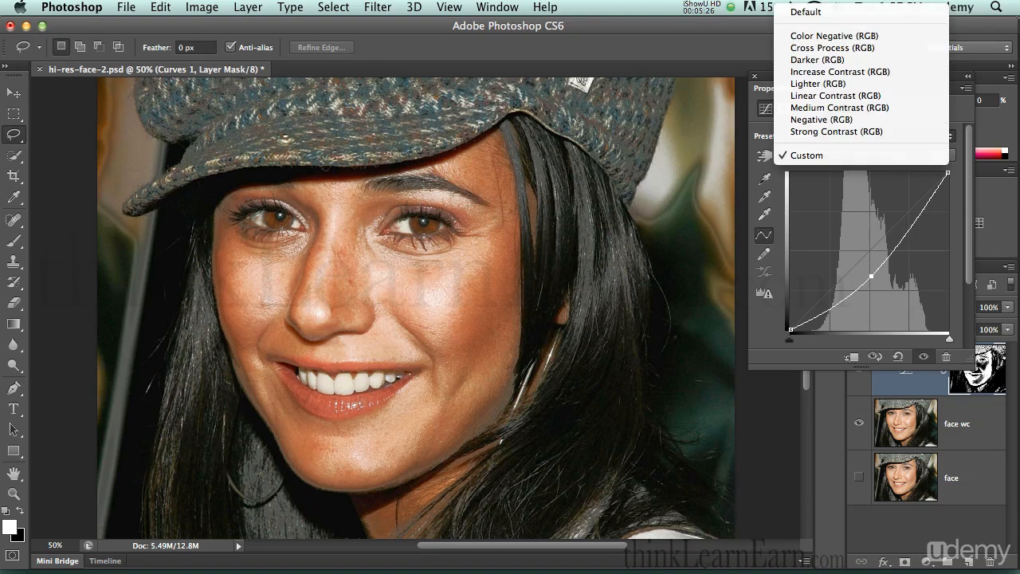
left_click(852, 73)
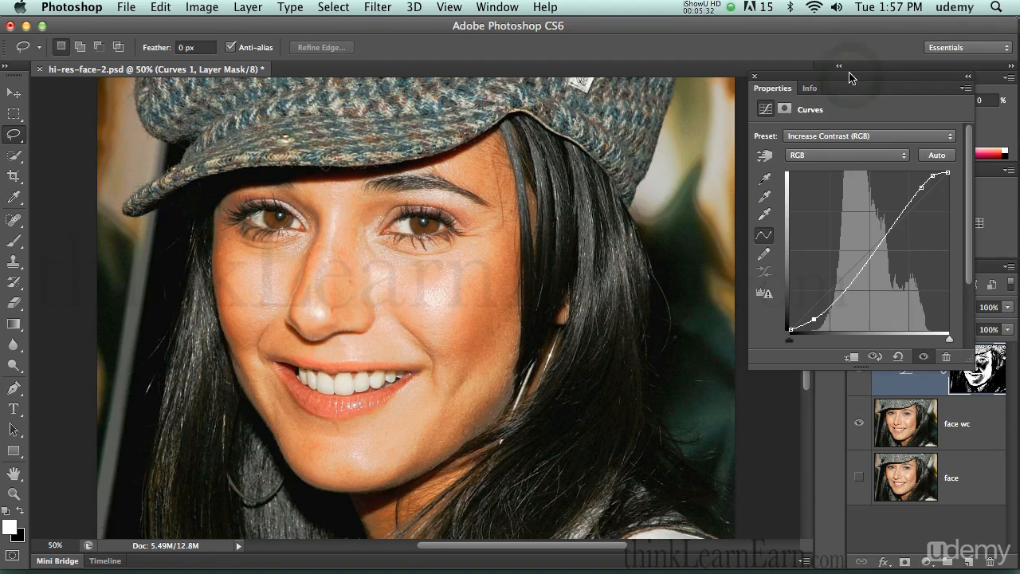
left_click(852, 138)
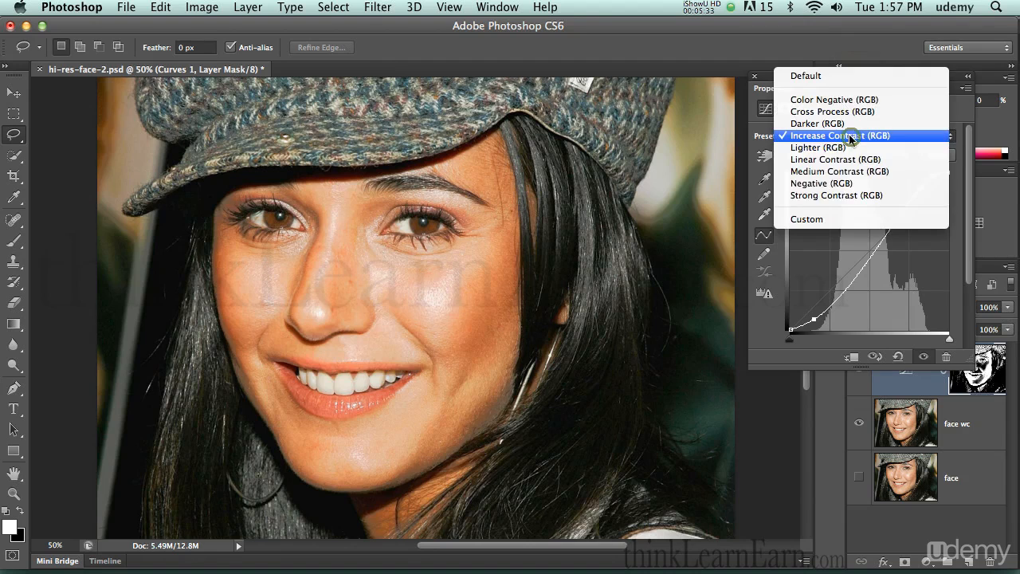
left_click(848, 197)
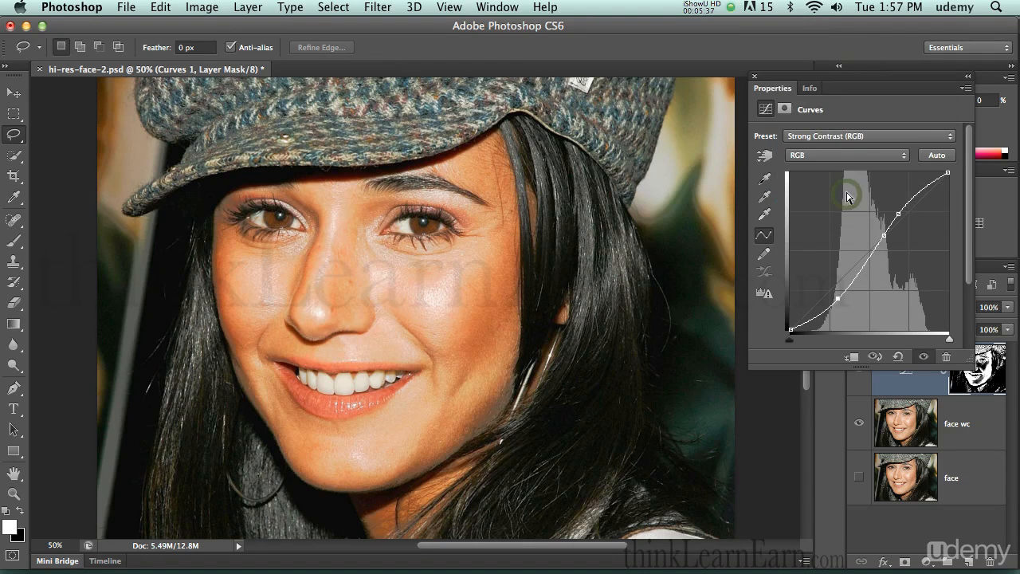
left_click(861, 138)
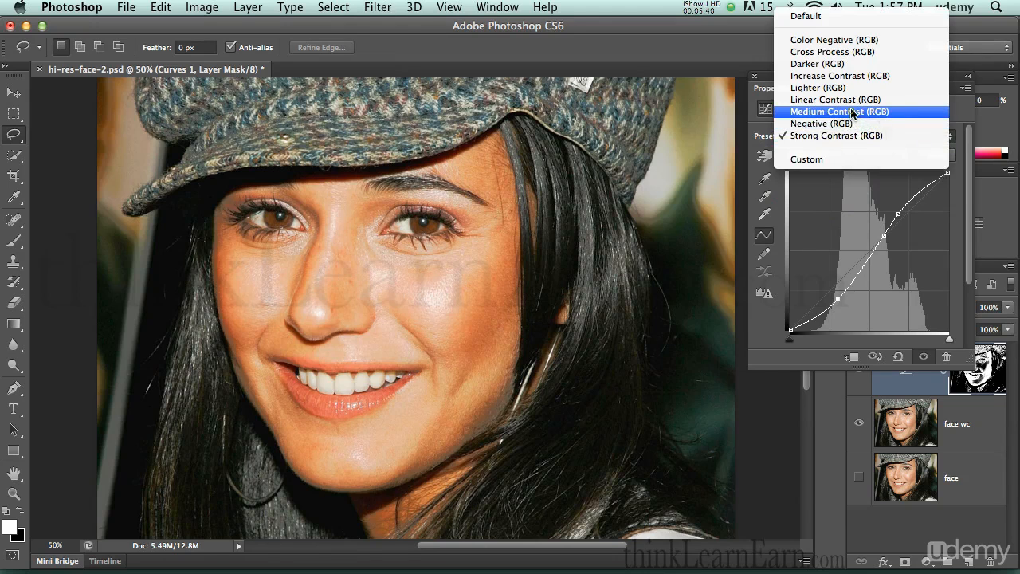
left_click(853, 113)
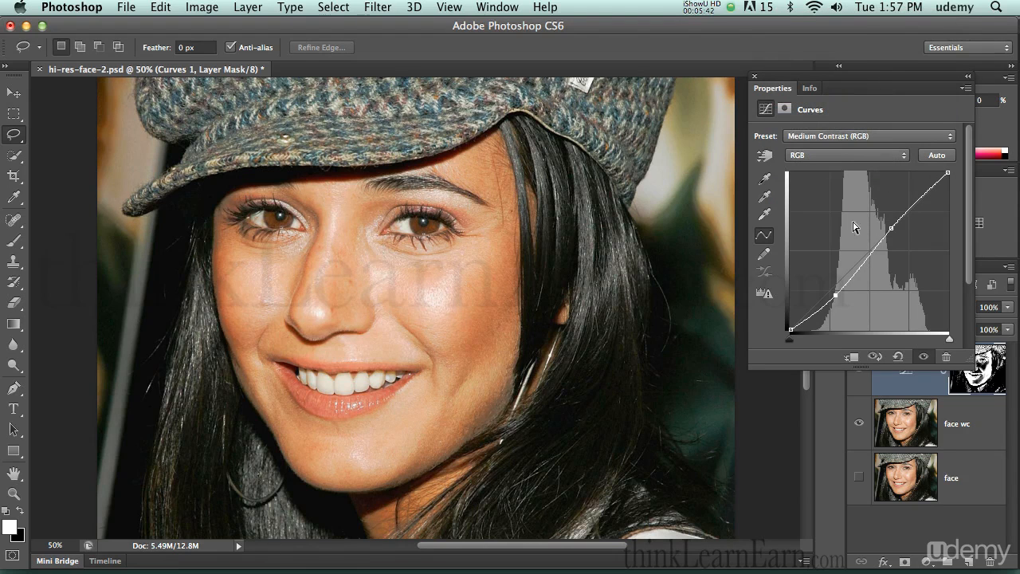
Move the floating Curves settings off the layer controls and reset the Curves preset to Default
left_click(834, 141)
left_click(845, 136)
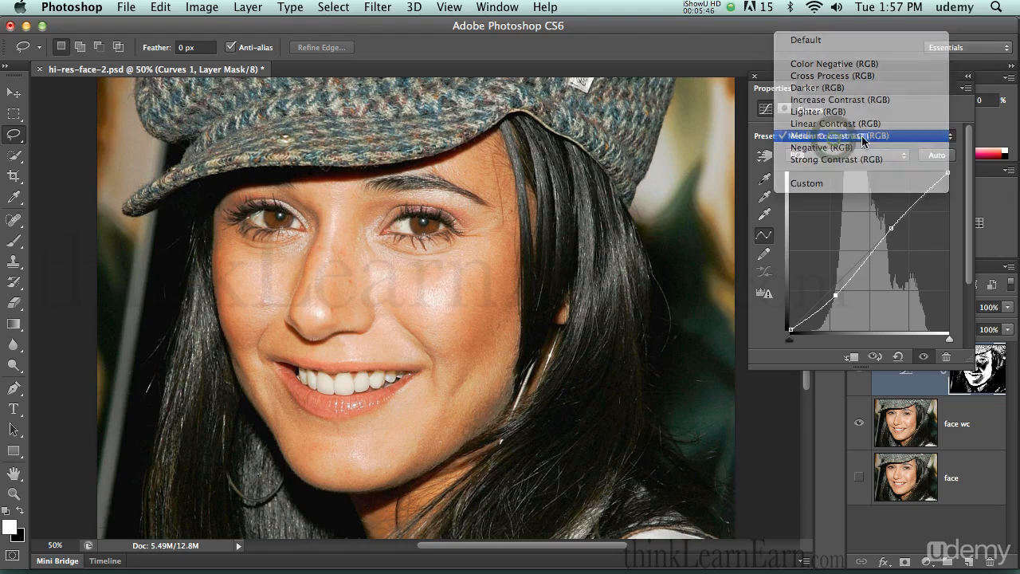
key("alt")
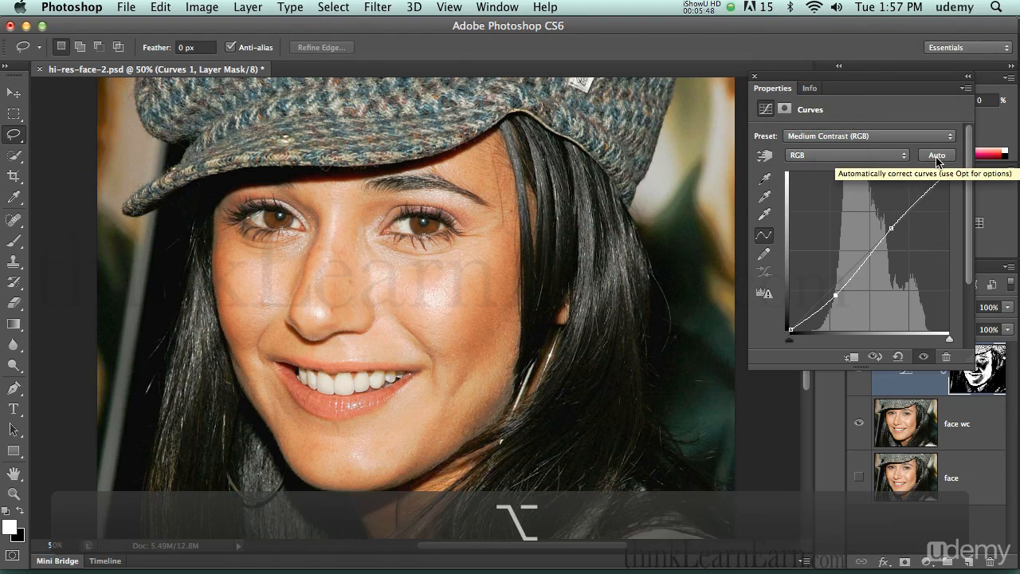
left_click_drag(880, 88, 824, 98)
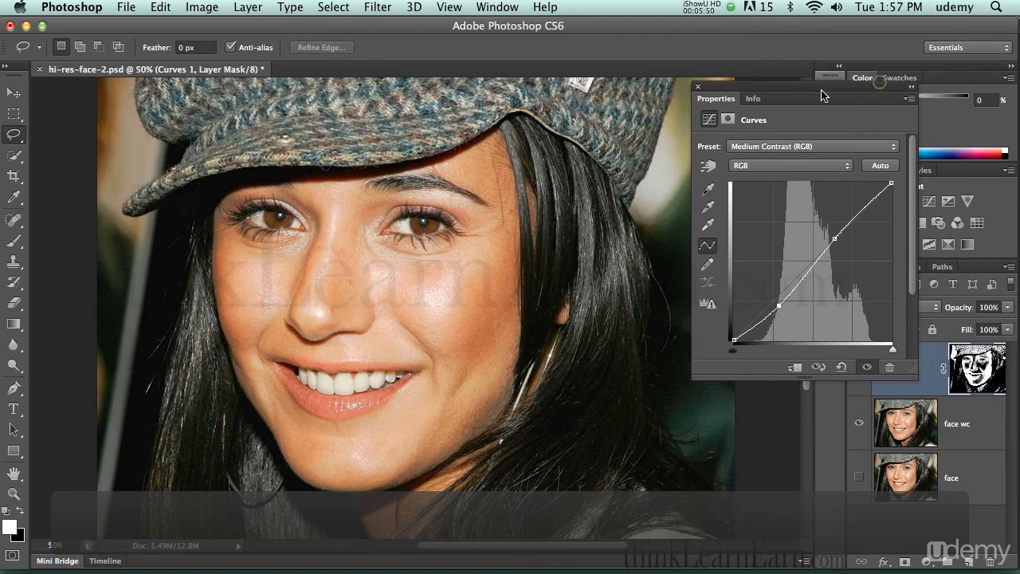
left_click(831, 149)
left_click(785, 56)
key("alt")
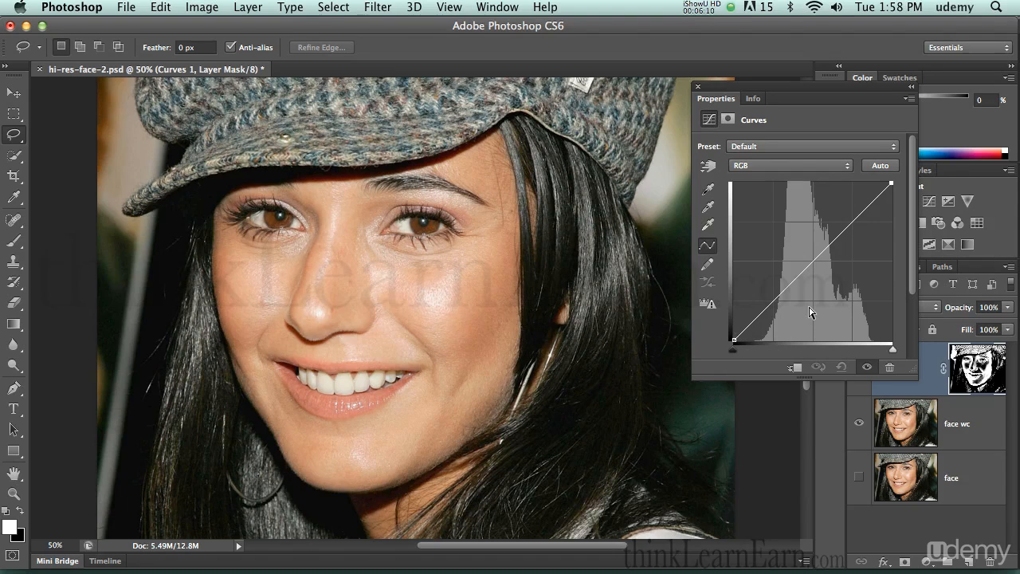
Apply the Medium Contrast (RGB) preset to the midtone Curves layer and raise the curve's upper control point
left_click(797, 153)
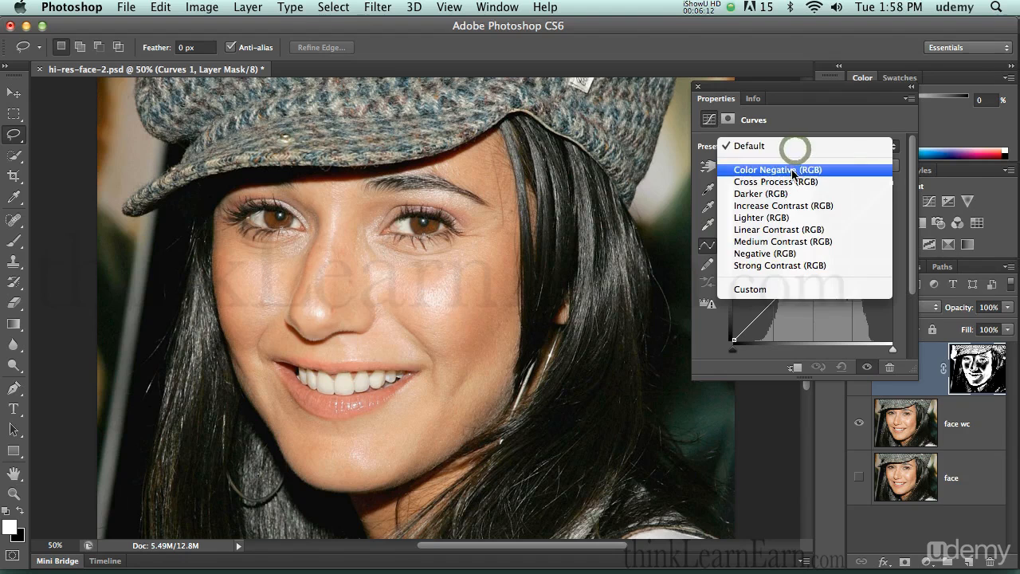
left_click(784, 242)
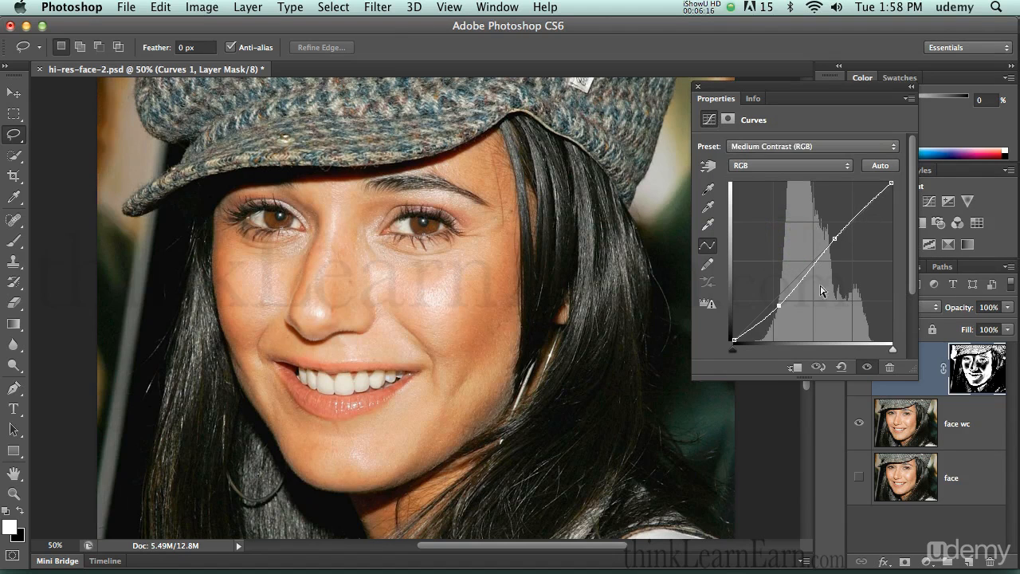
left_click_drag(834, 239, 831, 222)
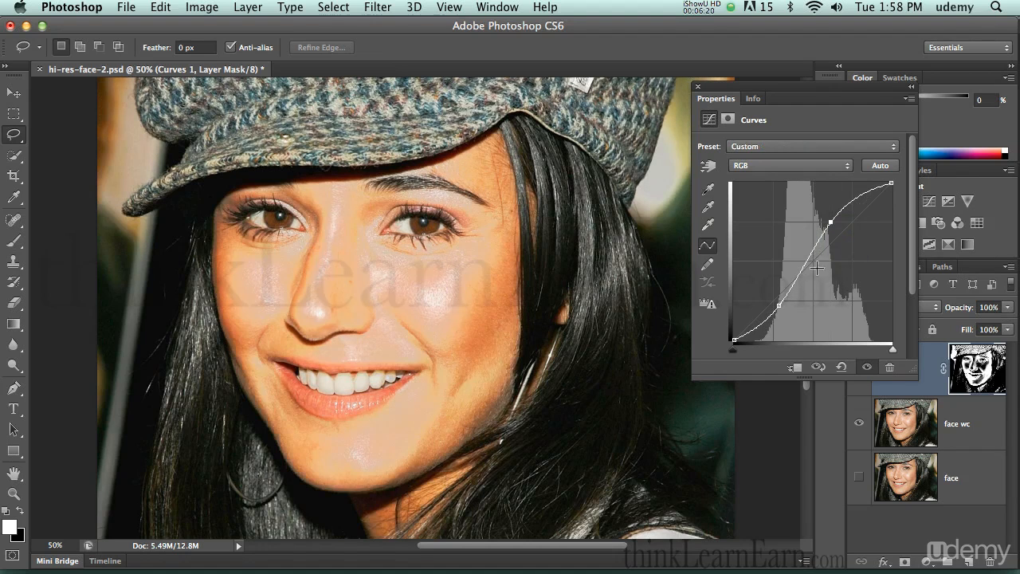
Try nudging the lower curve point and redrawing the curve's middle freehand with the pencil, and reset the Curves preset to Default
left_click_drag(785, 305, 786, 304)
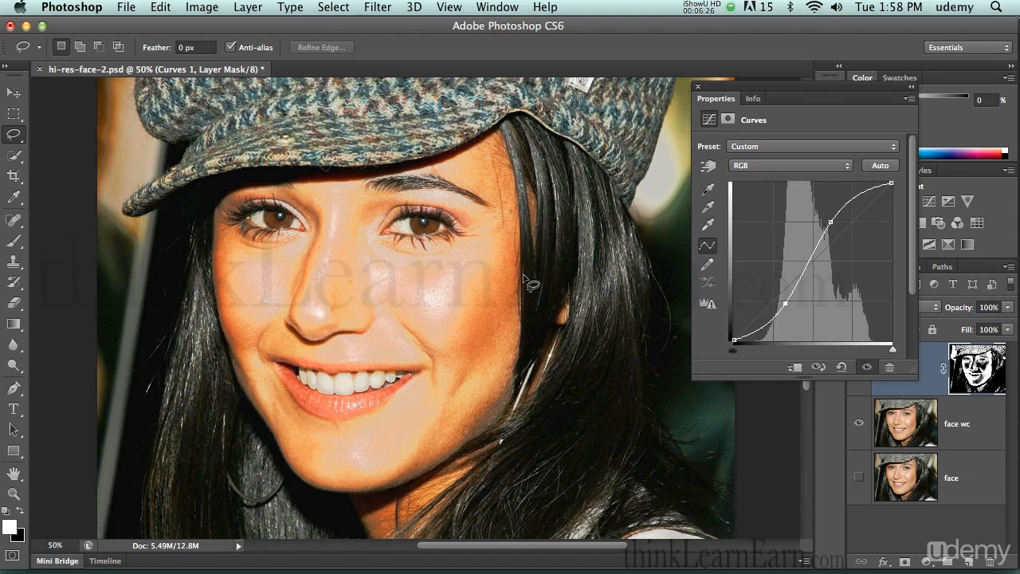
left_click(707, 264)
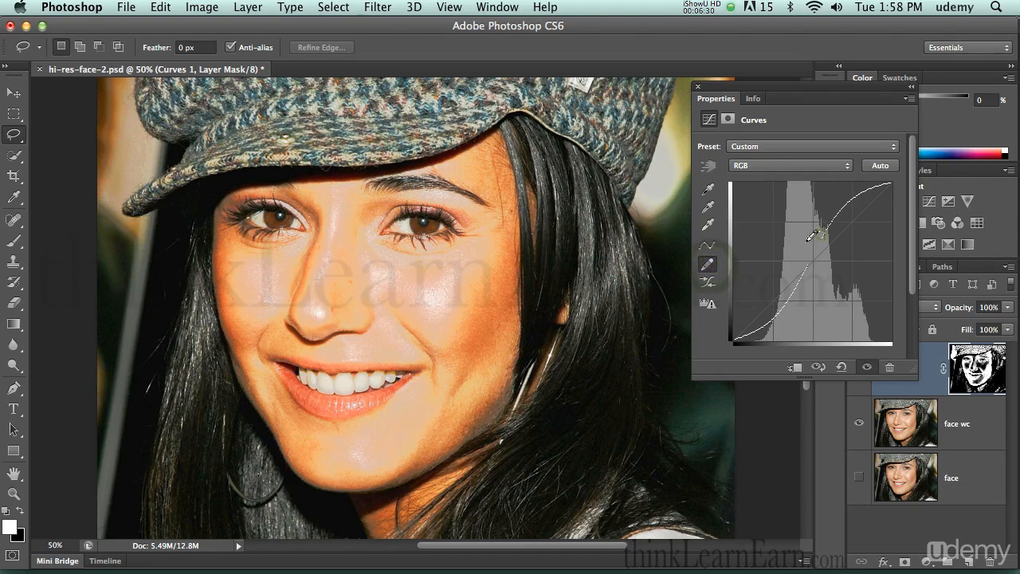
mouse_move(813, 228)
left_mouse_down()
mouse_move(800, 282)
mouse_move(823, 244)
mouse_move(807, 269)
left_mouse_up()
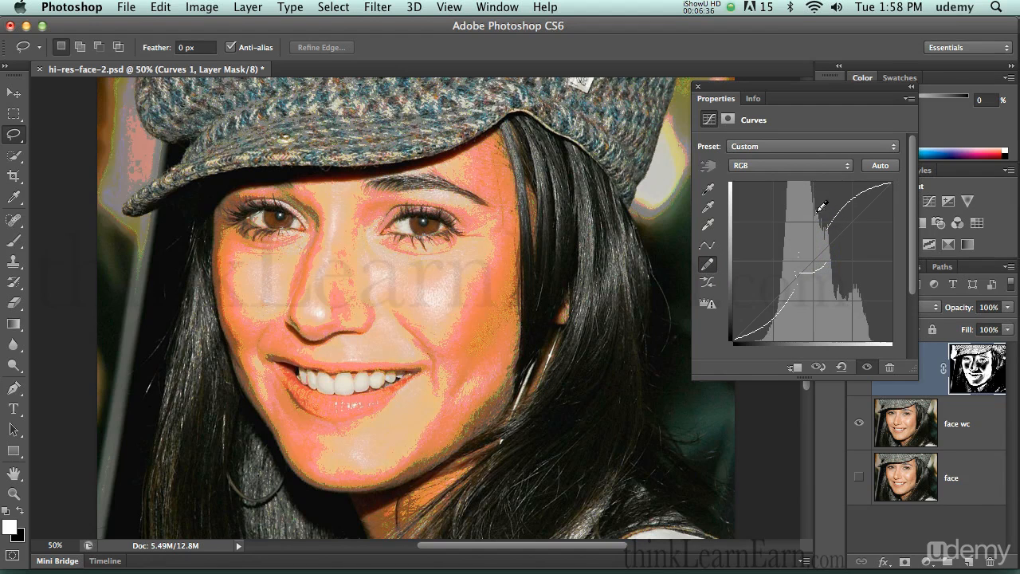
key("alt")
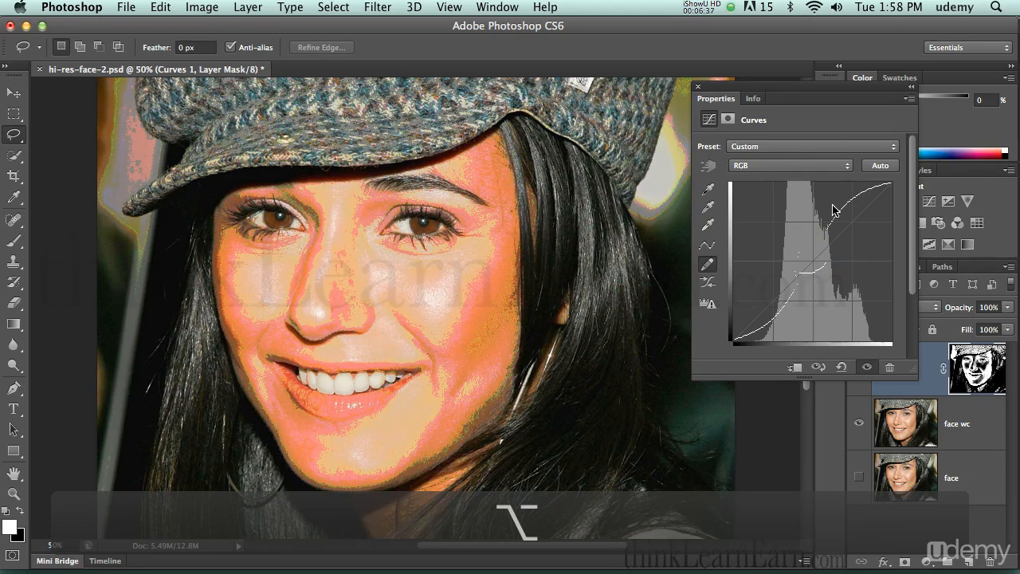
left_click(797, 148)
left_click(780, 14)
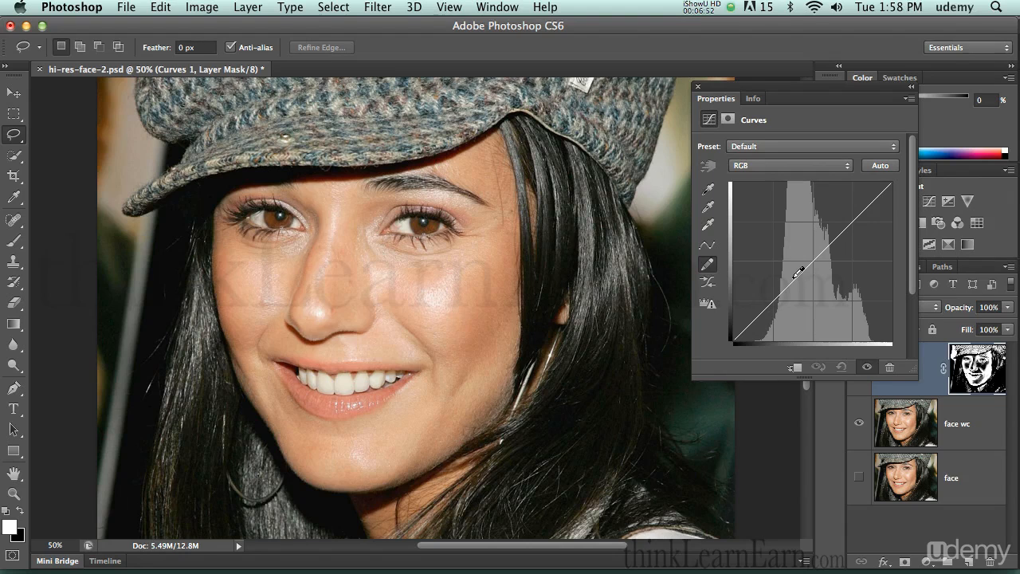
Close the Curves settings and step back in history until the midtone Curves layer is removed
left_click(698, 86)
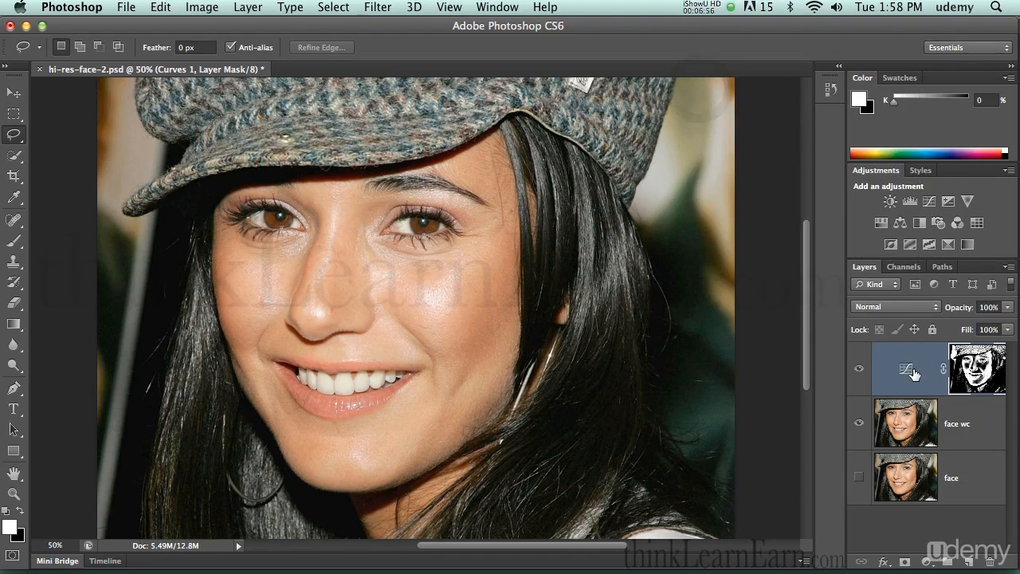
left_click(882, 373)
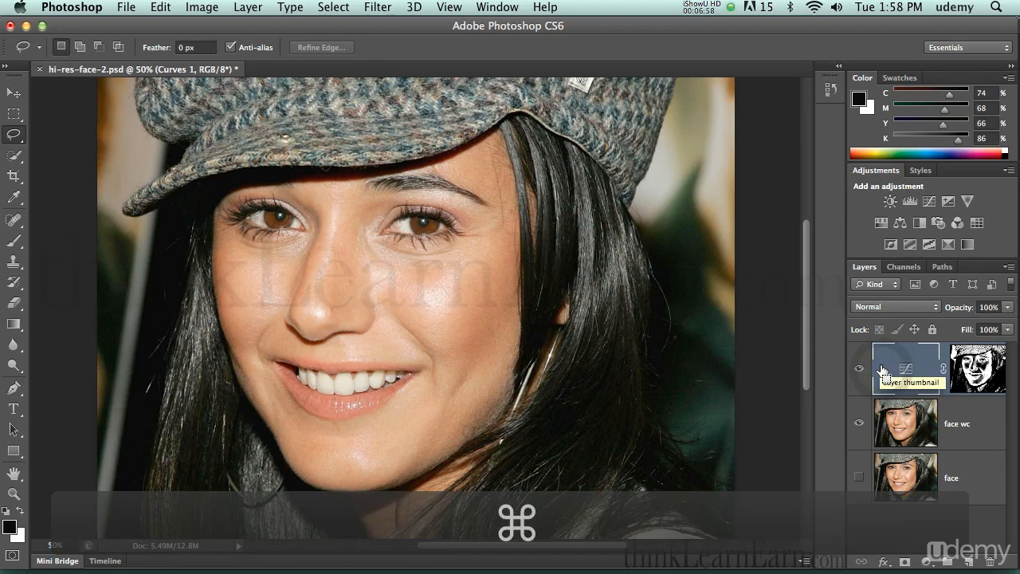
key("alt+super+z")
key("alt+super+z")
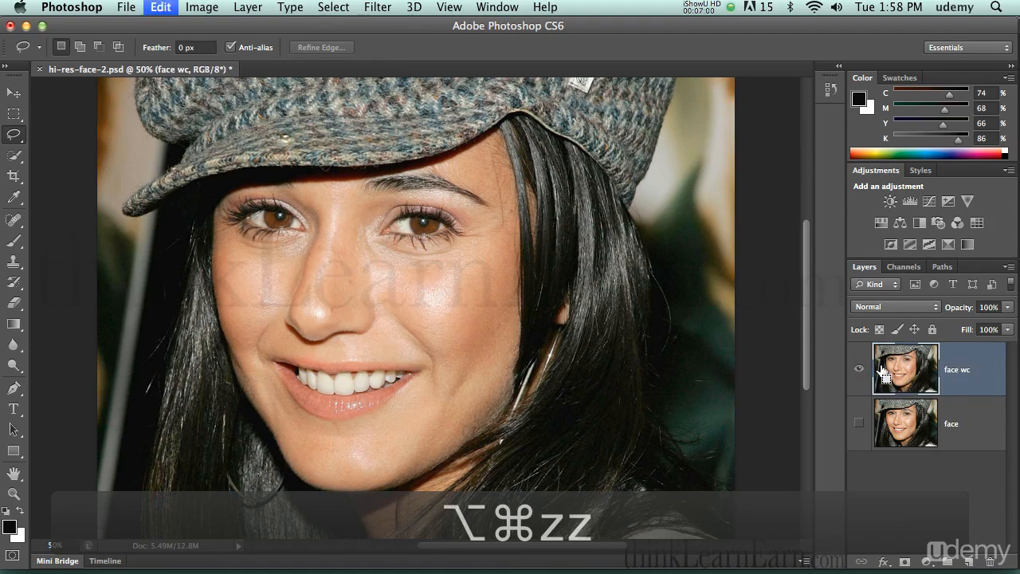
Add a Levels adjustment layer above the face wc layer, masked to the midtone selection
left_click(926, 563)
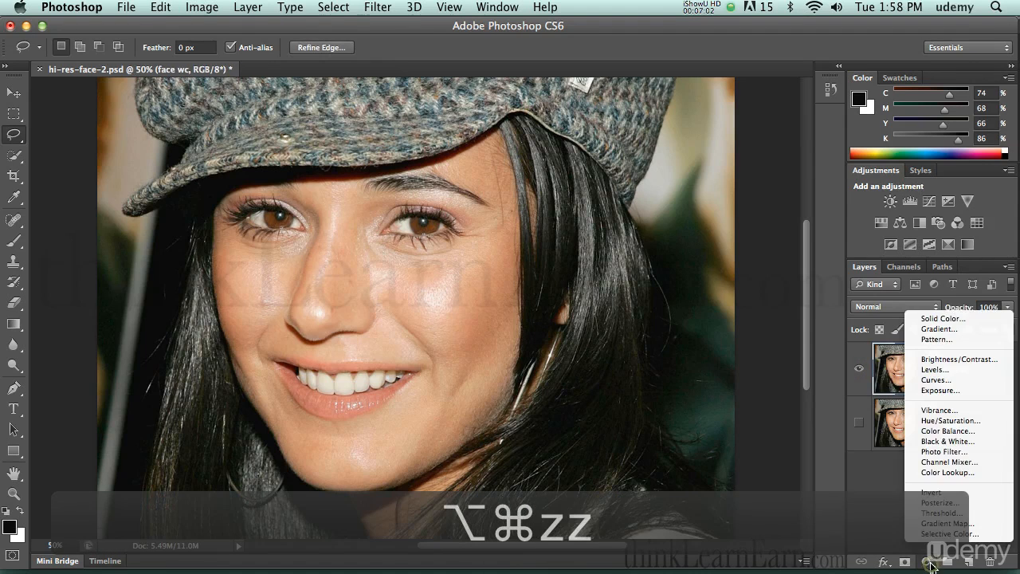
left_click(939, 371)
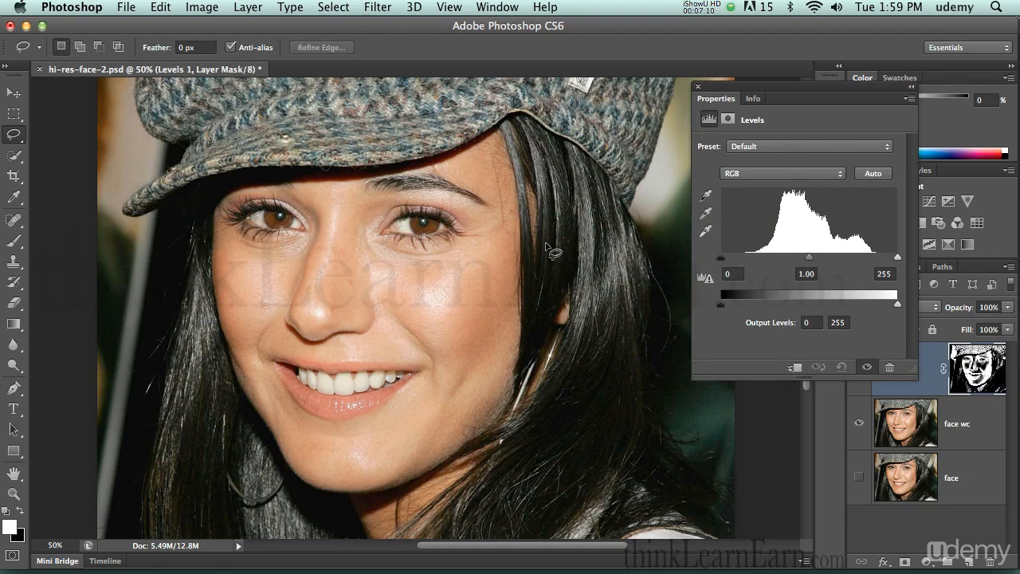
key("super+z")
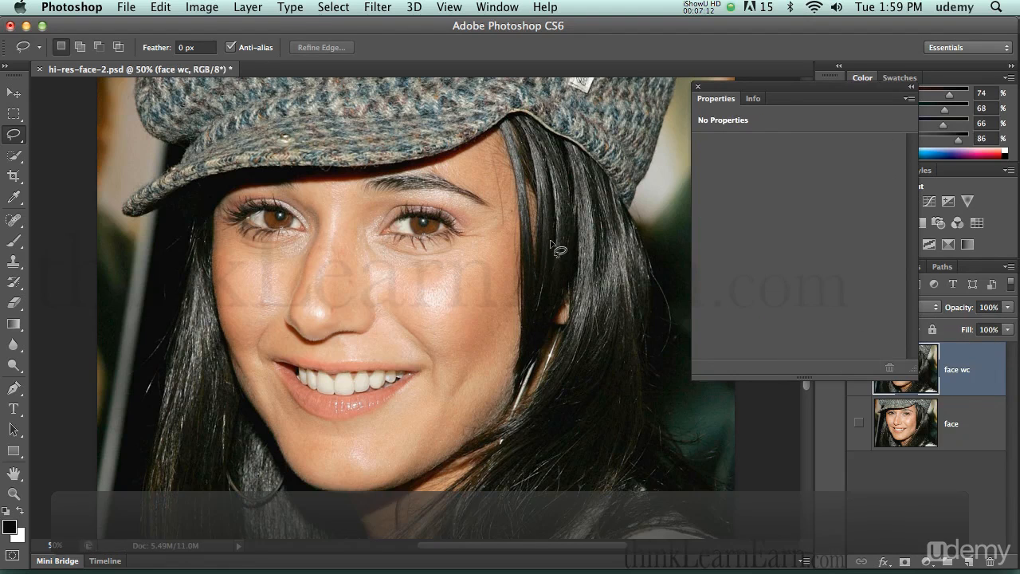
key("super+z")
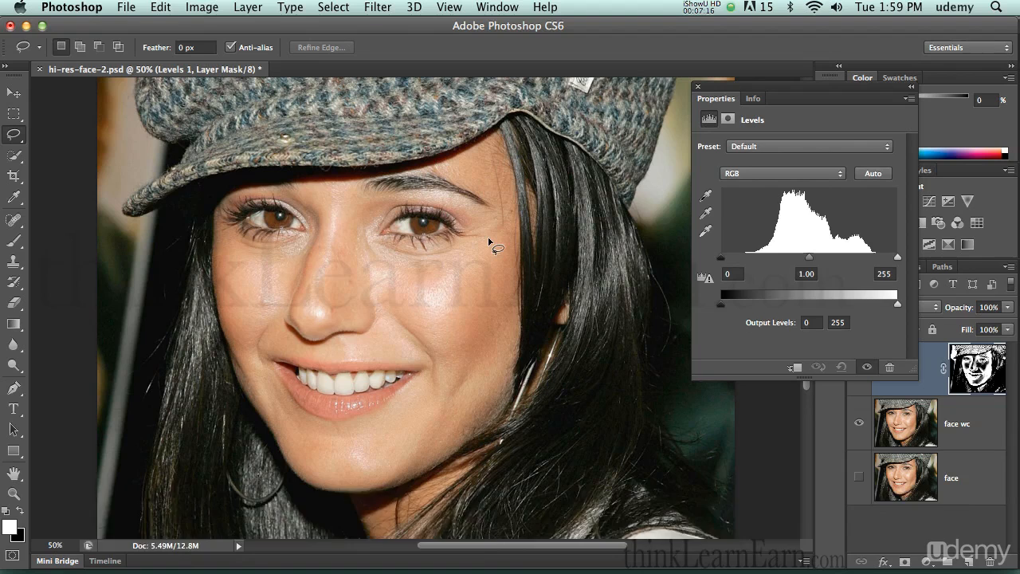
Show and hide the midtone selection edges on the face wc layer, and reopen the Levels layer's settings
key("super+h")
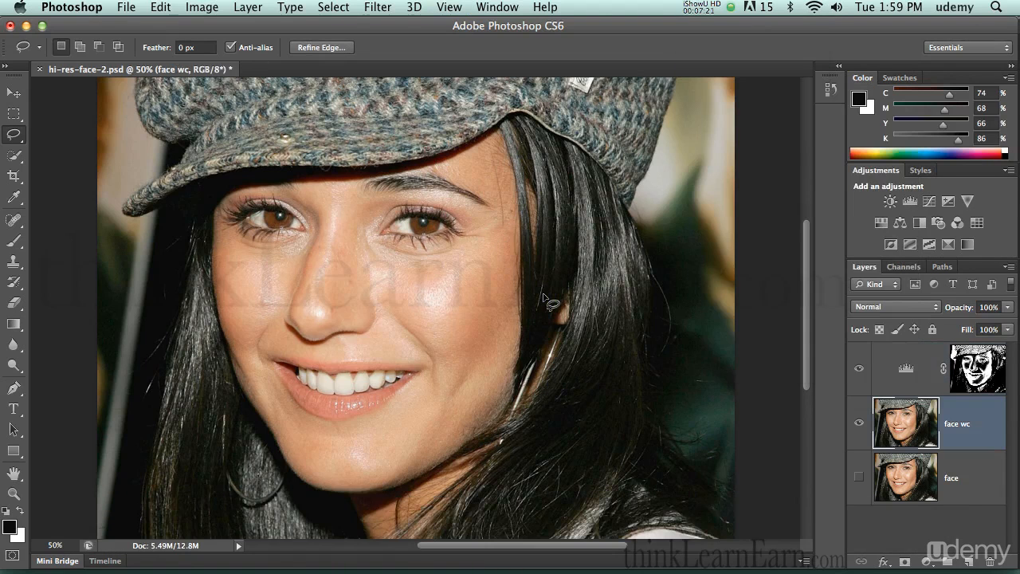
key("Delete")
key("super+z")
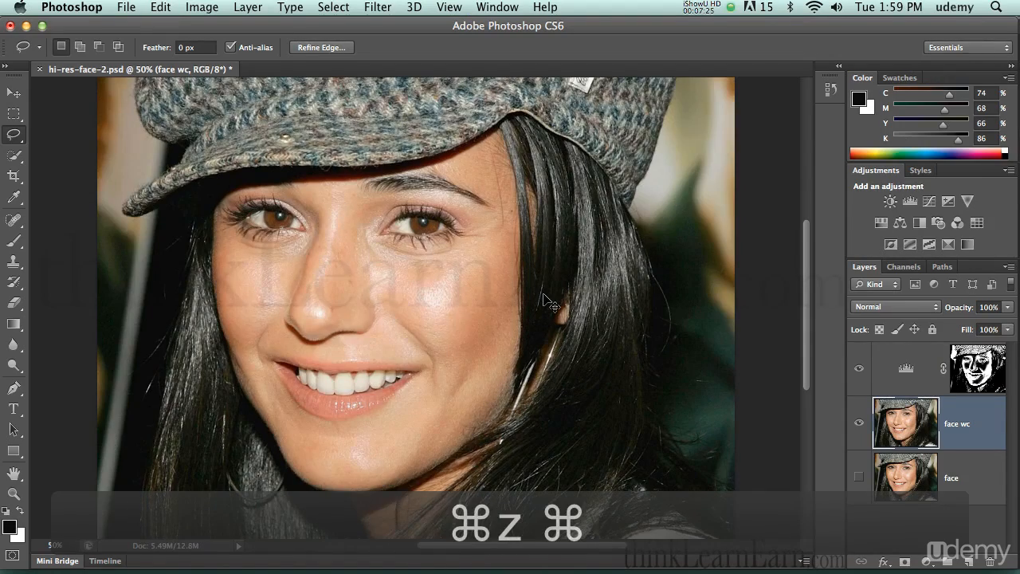
key("super+h")
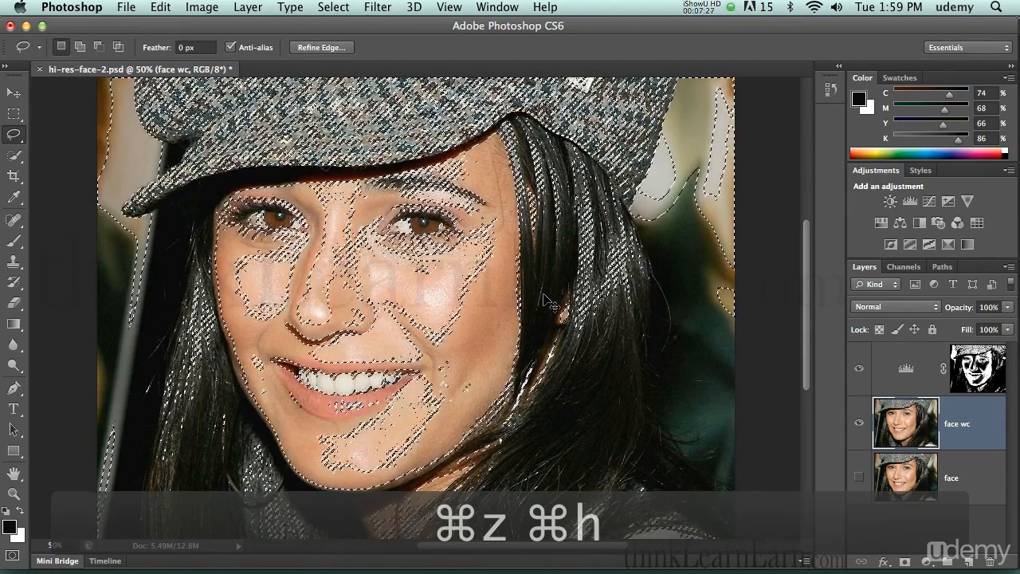
key("super+h")
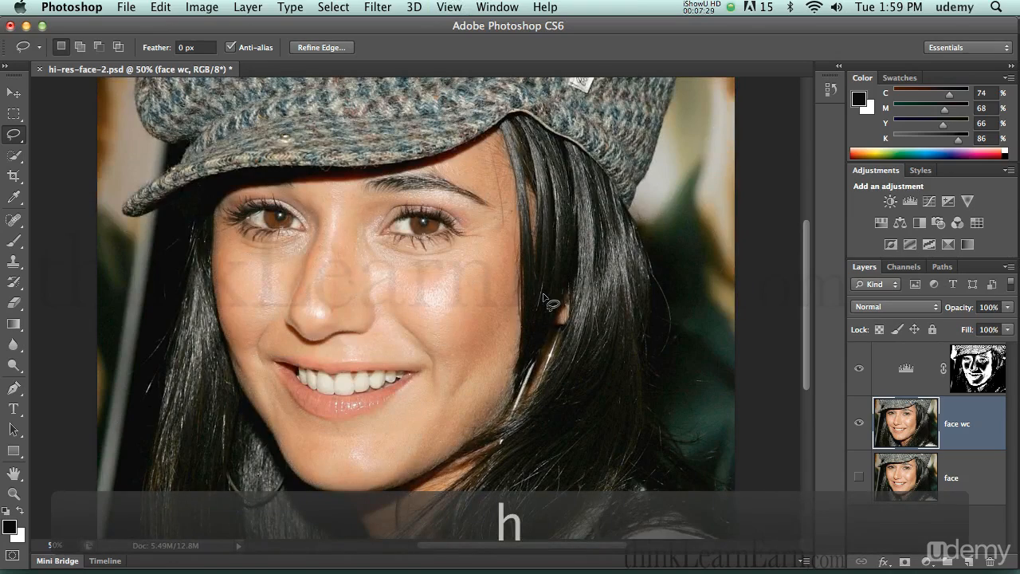
left_click(893, 368)
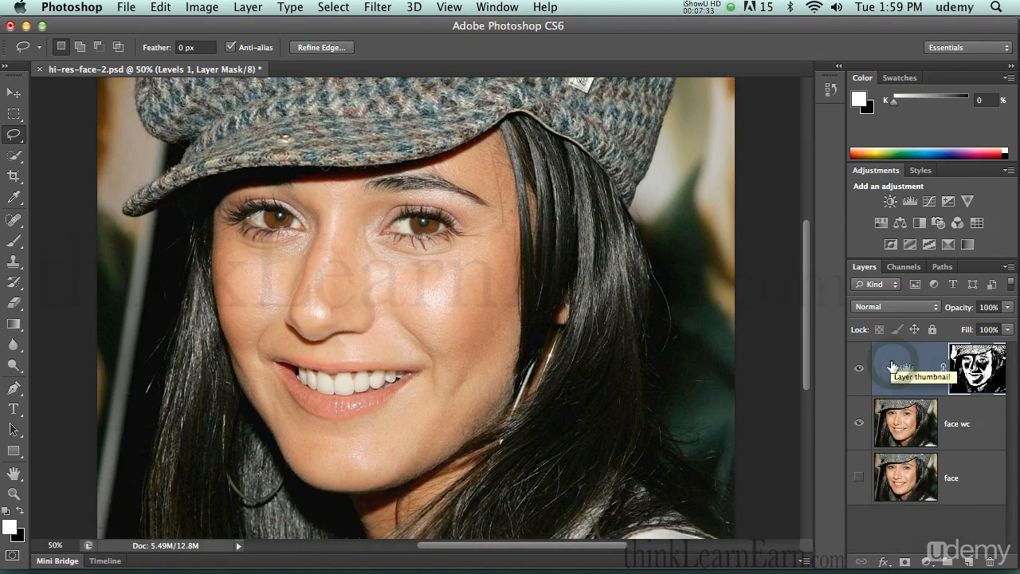
double_click(892, 366)
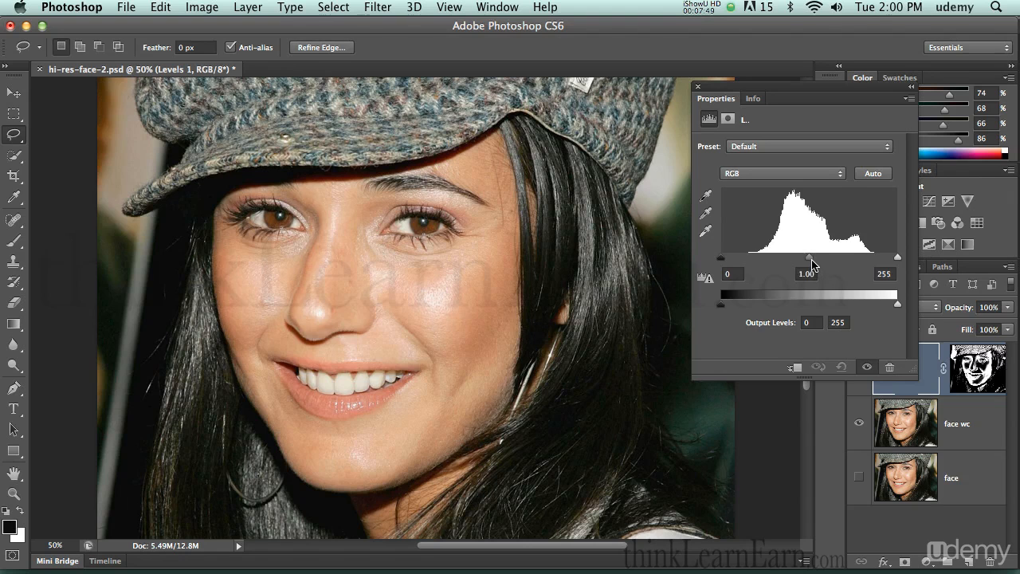
Try midtone input levels of 0.58 and 1.72 on the Levels layer, and reset its preset to Default
left_click_drag(813, 261, 840, 262)
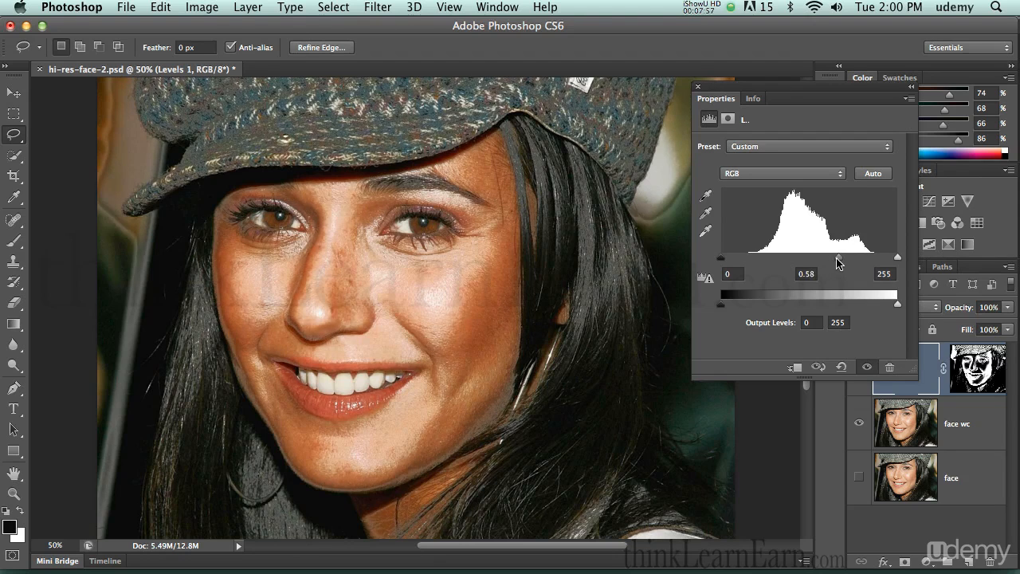
left_click_drag(838, 262, 775, 257)
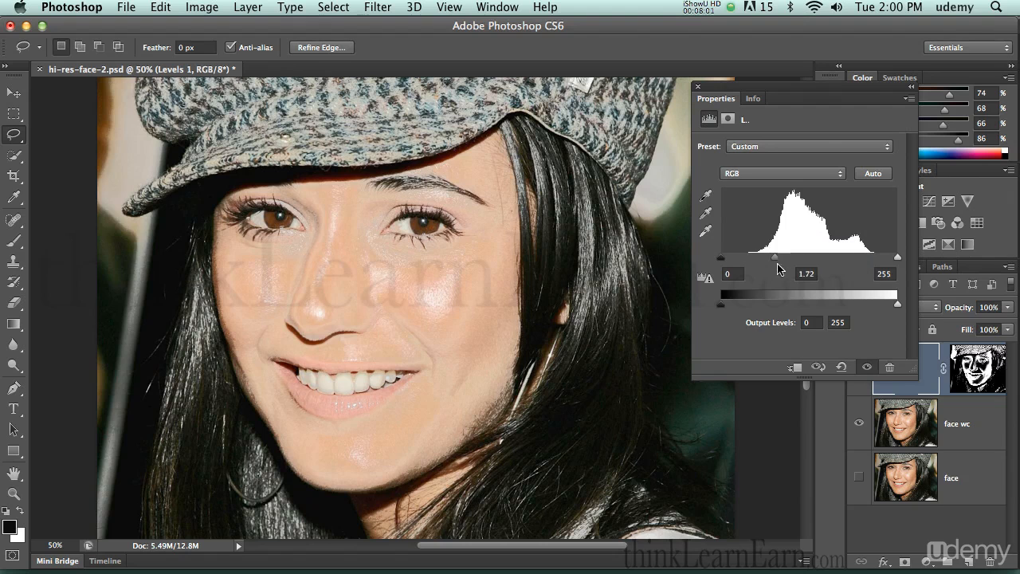
left_click(822, 154)
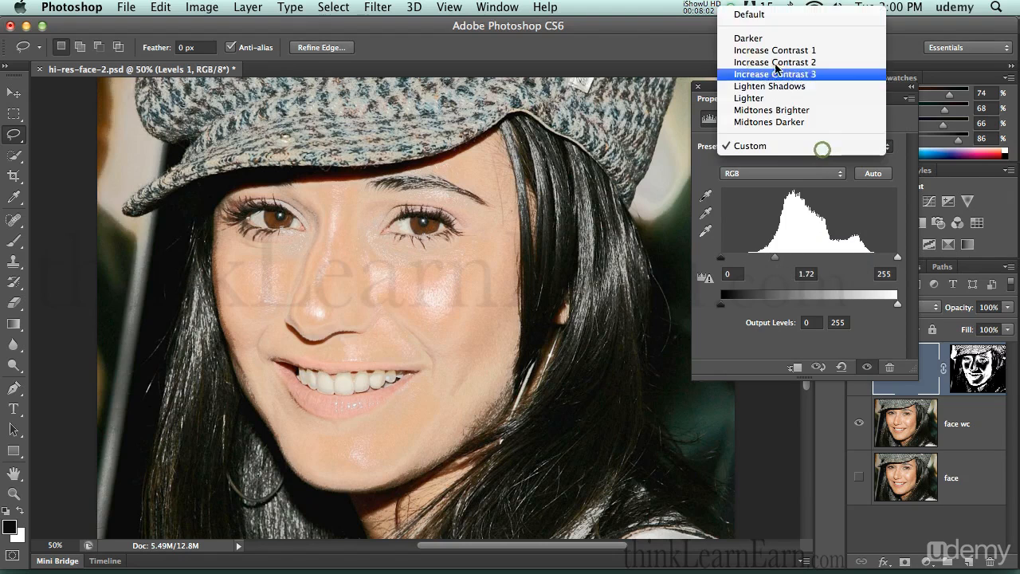
left_click(753, 11)
Nudge the midtone input level gradually up past 1.19 and back down to 0.87
left_click(809, 274)
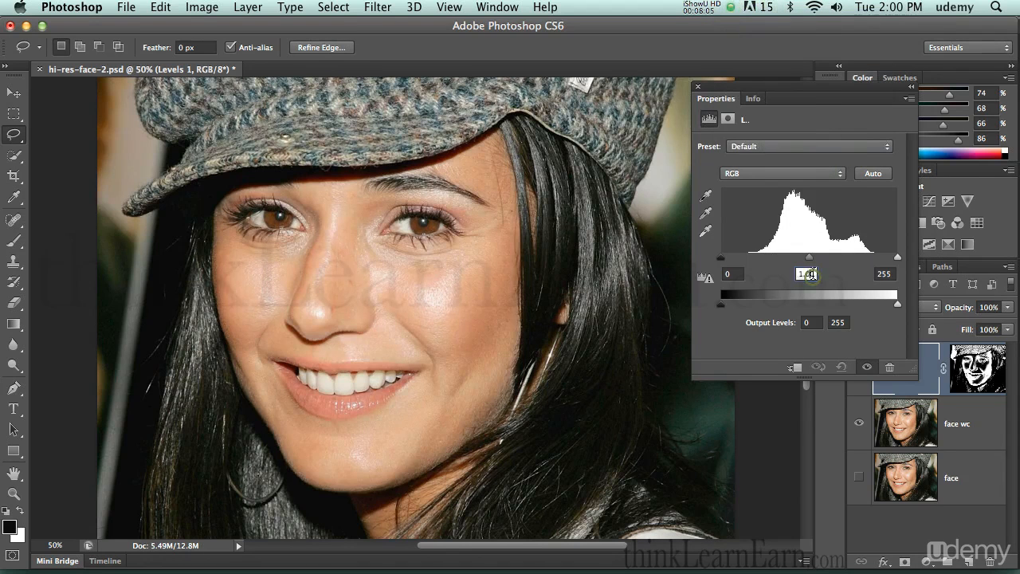
key("Up")
key("Up")
key("Up")
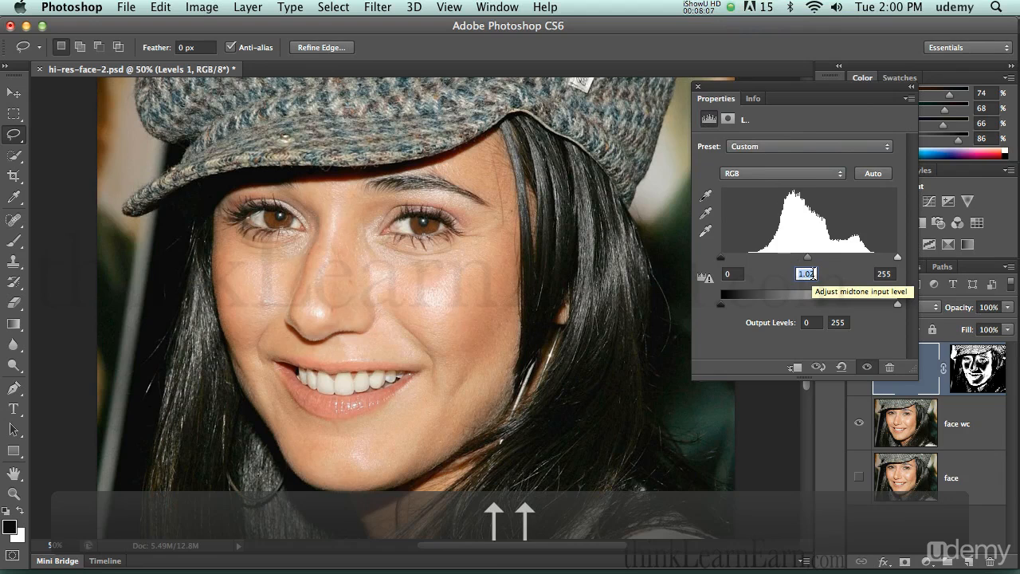
key("Up")
key("Up")
key("Up")
key("Up")
key("Up")
key("Up")
key("Up")
key("Up")
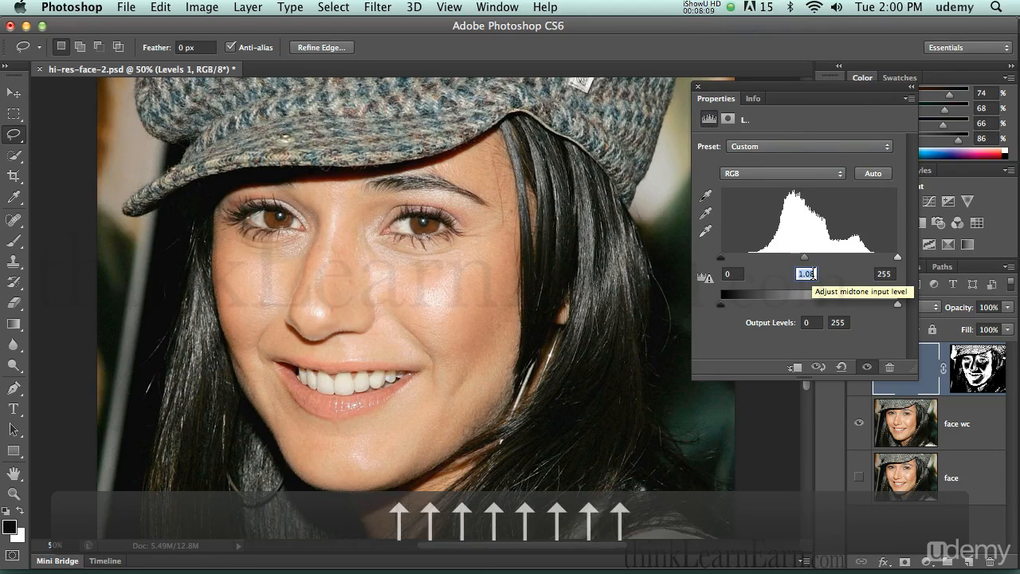
key("Up")
key("Up")
key("Up")
key("Up")
key("Up")
key("Up")
key("Up")
key("Up")
key("Up")
key("Up")
key("Up")
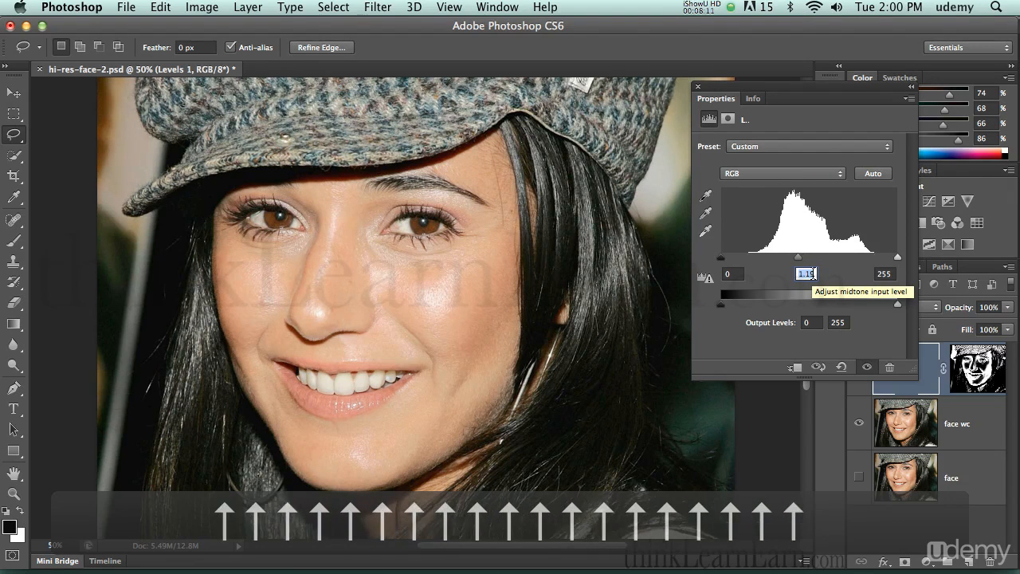
key("Up")
key("Down")
key("Down")
key("Down")
key("Down")
key("Down")
key("Down")
key("Down")
key("Down")
key("Down")
key("Down")
key("Down")
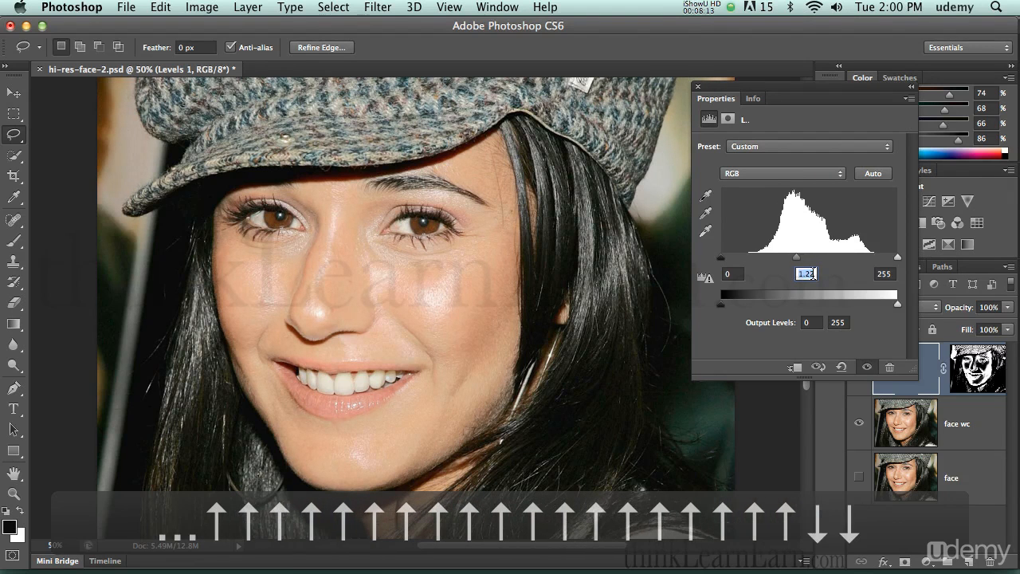
key("Down")
key("Down")
key("Down")
key("Down")
key("Down")
key("Down")
key("Down")
key("Down")
key("Down")
key("Down")
key("Down")
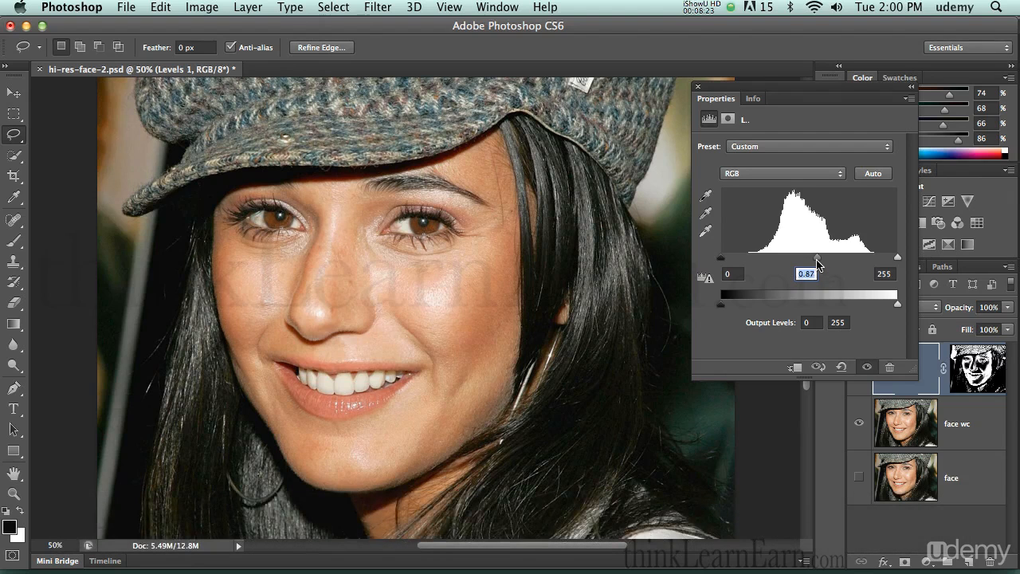
Darken the masked midtones strongly, then fine-tune the Levels midtone input to 0.78
left_click_drag(819, 262, 835, 265)
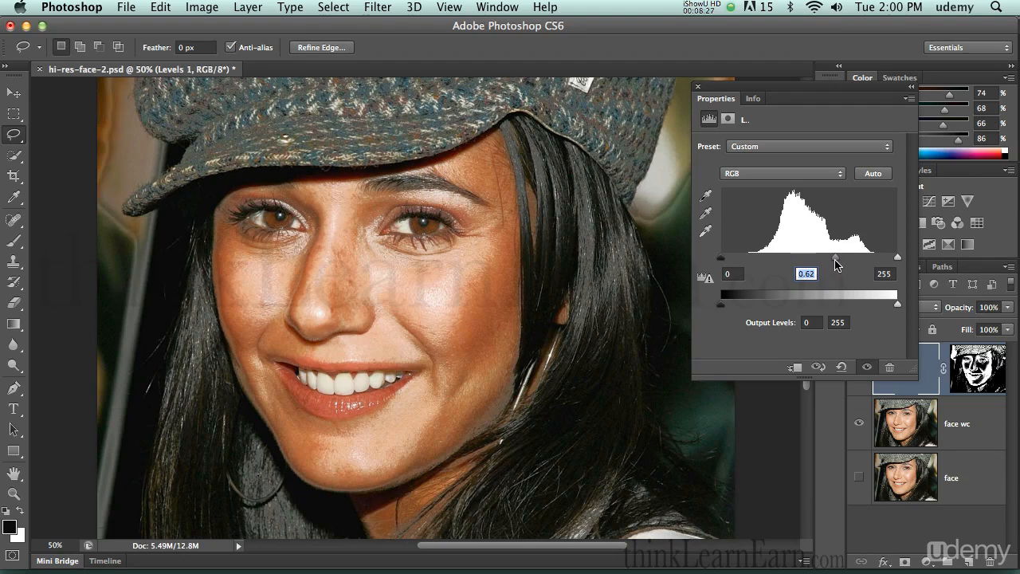
key("Down")
key("Down")
key("Down")
key("Down")
key("Down")
key("Down")
key("Down")
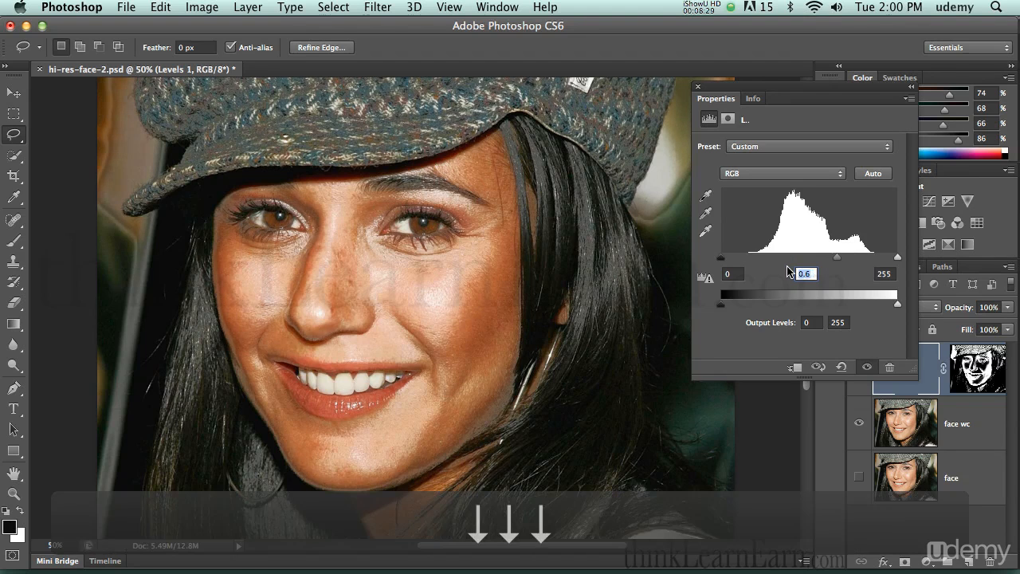
key("Up")
key("Up")
key("Up")
key("Up")
key("Up")
key("Up")
key("Up")
key("Up")
key("Up")
key("Up")
key("Up")
key("Up")
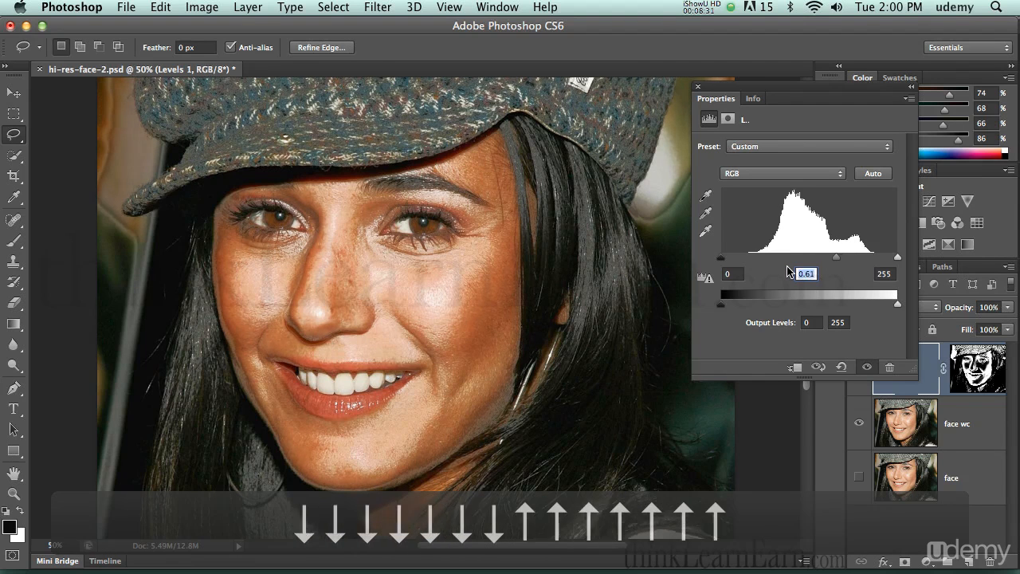
key("Up")
key("Up")
key("Up")
key("Up")
key("Up")
key("Up")
key("Up")
key("Up")
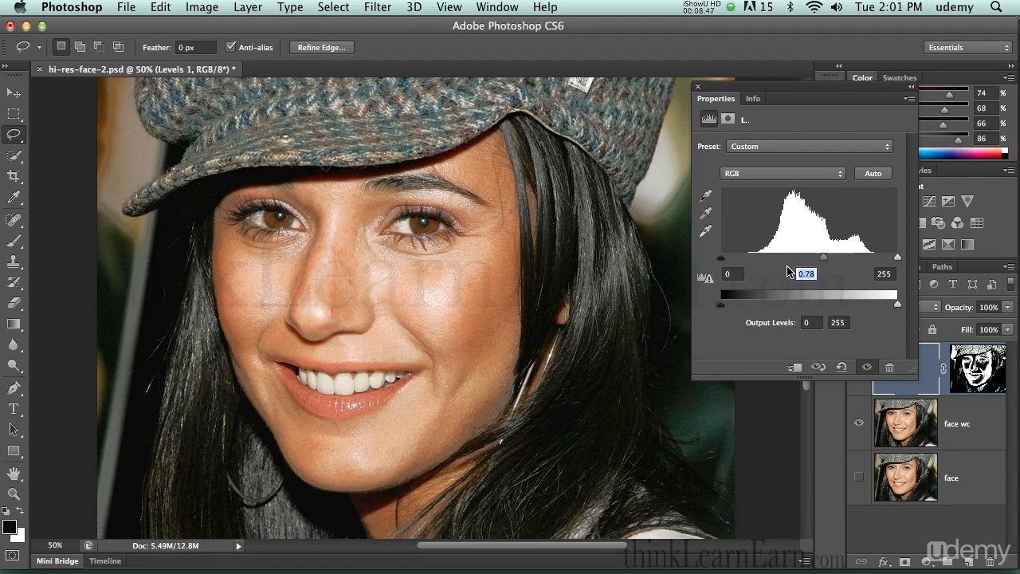
Close the Levels settings, fit the portrait to the window and view it in full screen mode
left_click(698, 87)
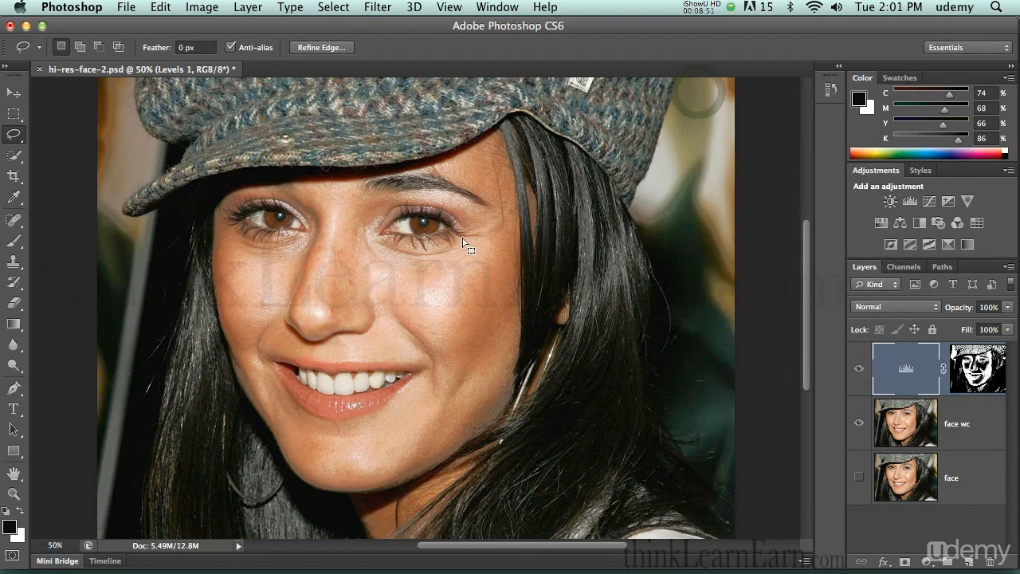
key("super+0")
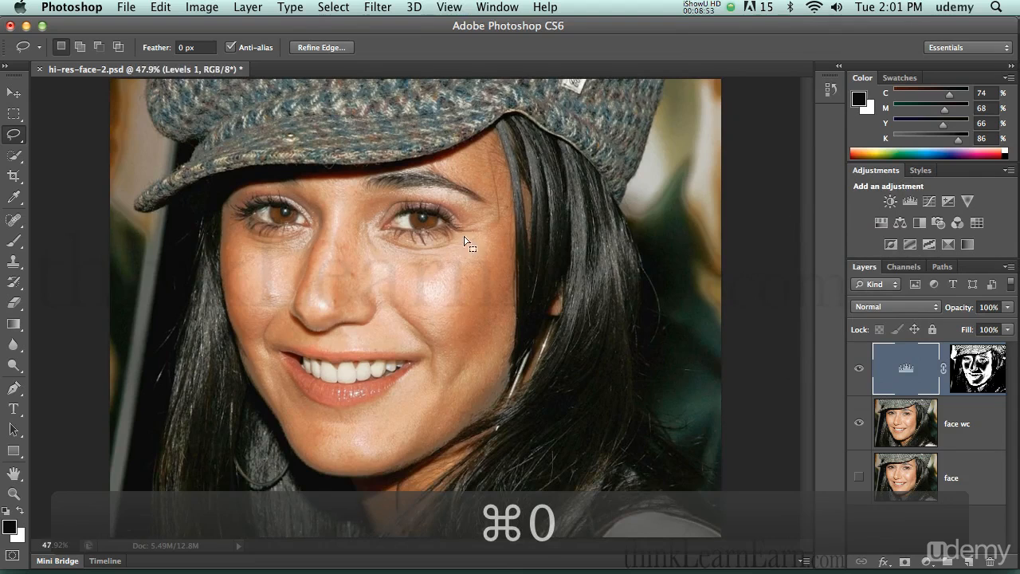
key("f")
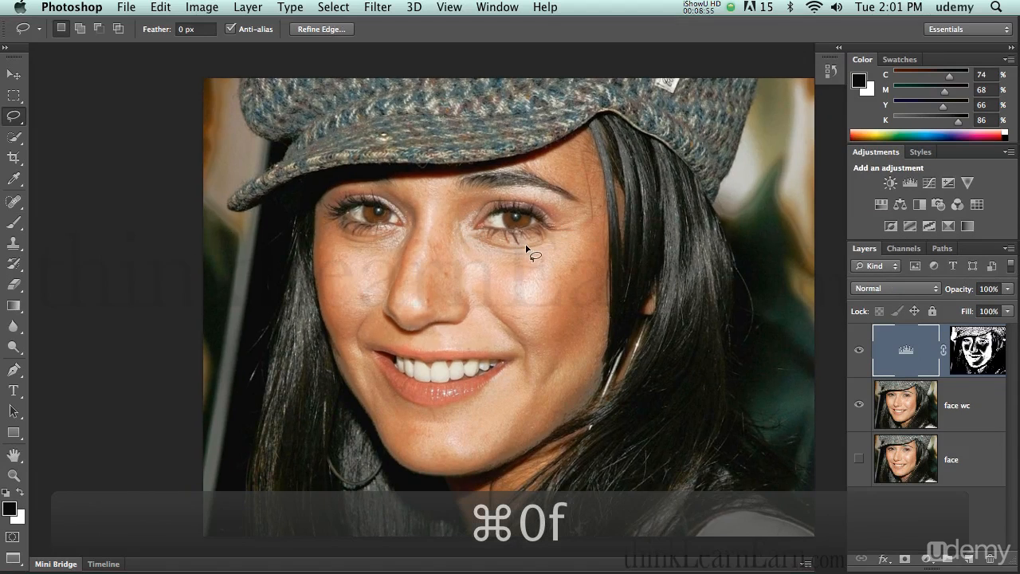
key("f")
key("super")
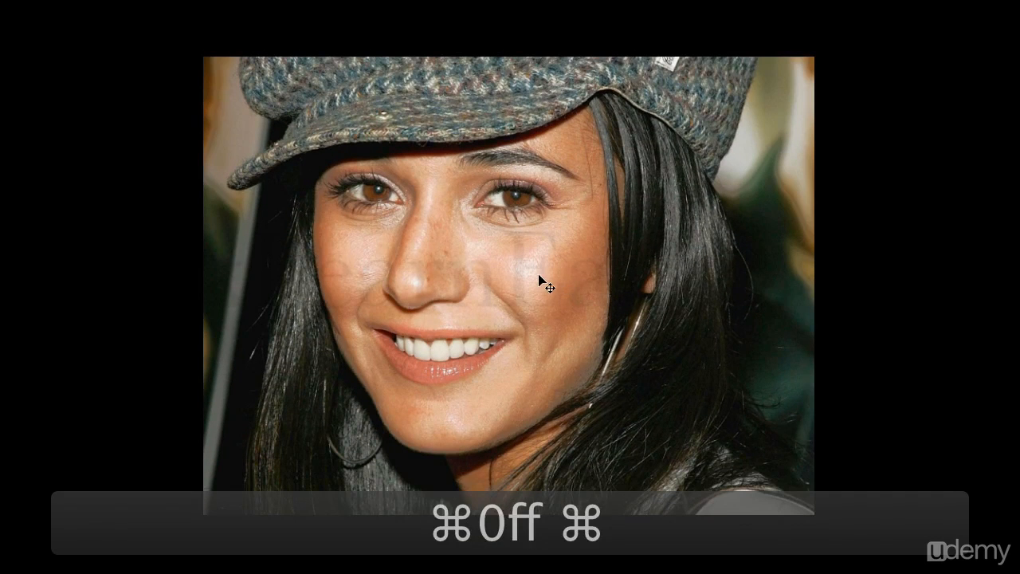
Toggle the last change off and on to compare the portrait before and after, and leave full screen mode
key("alt+super+z")
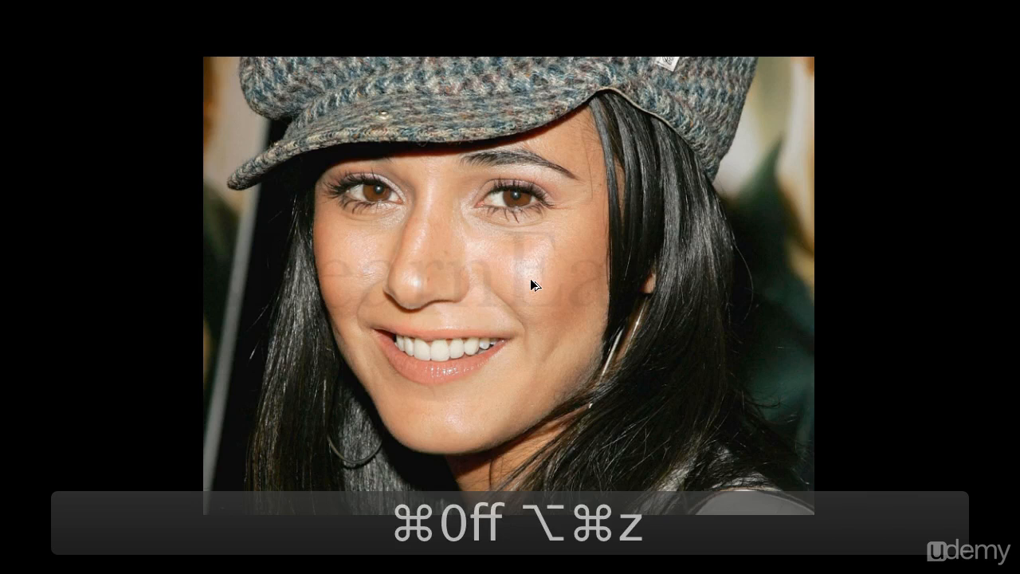
key("super+z")
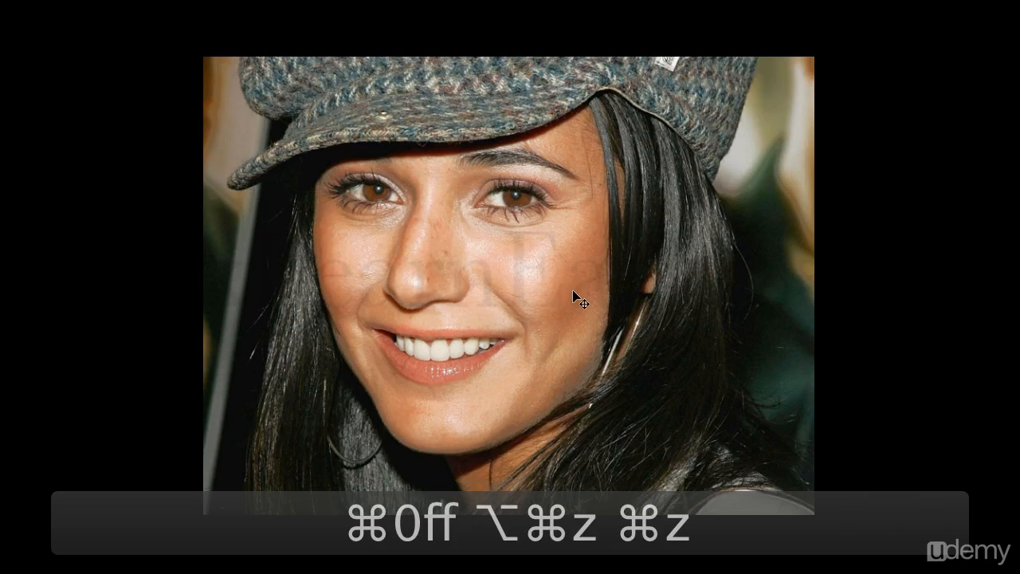
key("super+z")
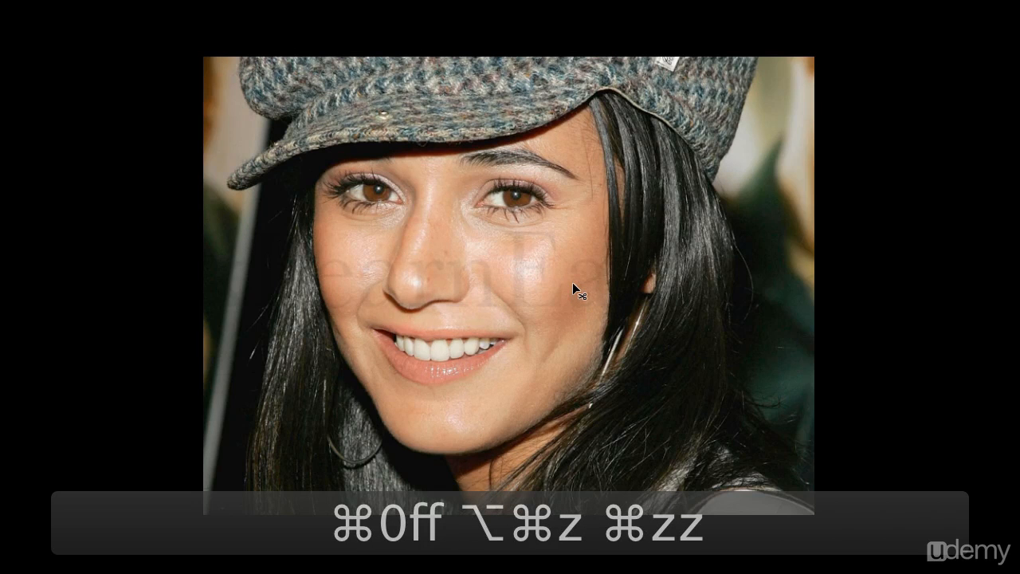
key("super+z")
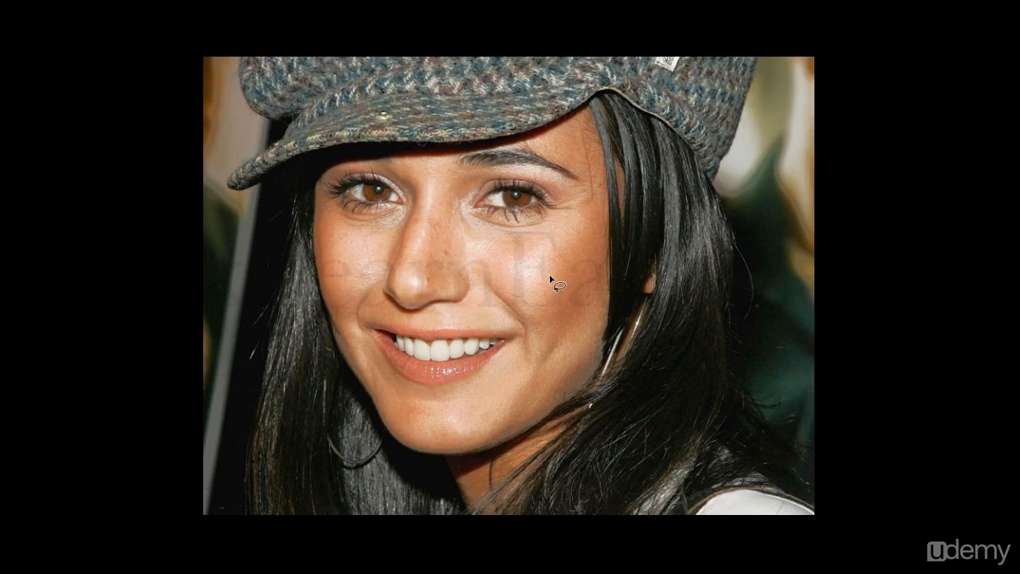
key("super")
key("super+z")
key("super+z")
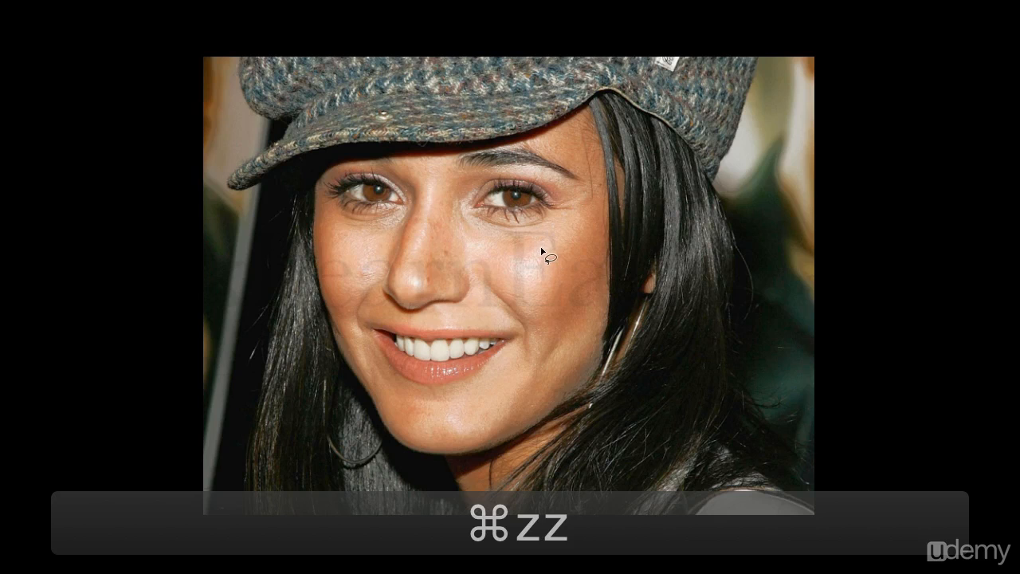
key("f")
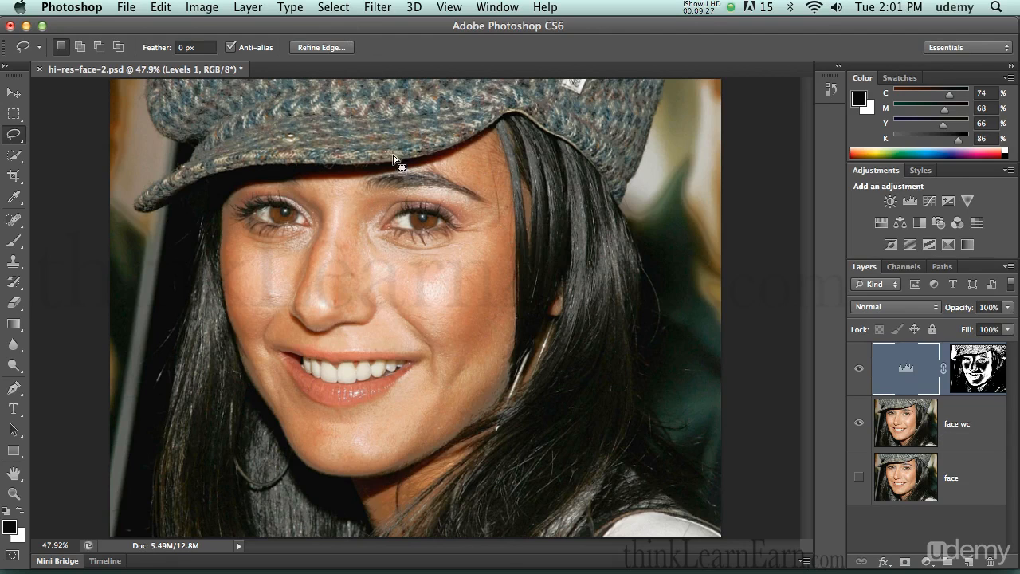
Deselect the current selection on the portrait
key("super")
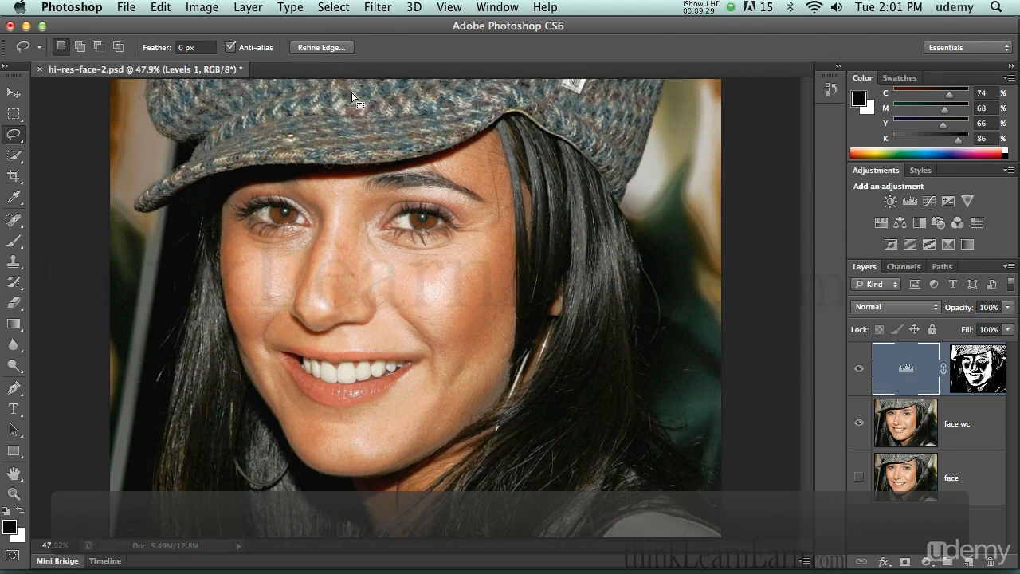
left_click(333, 7)
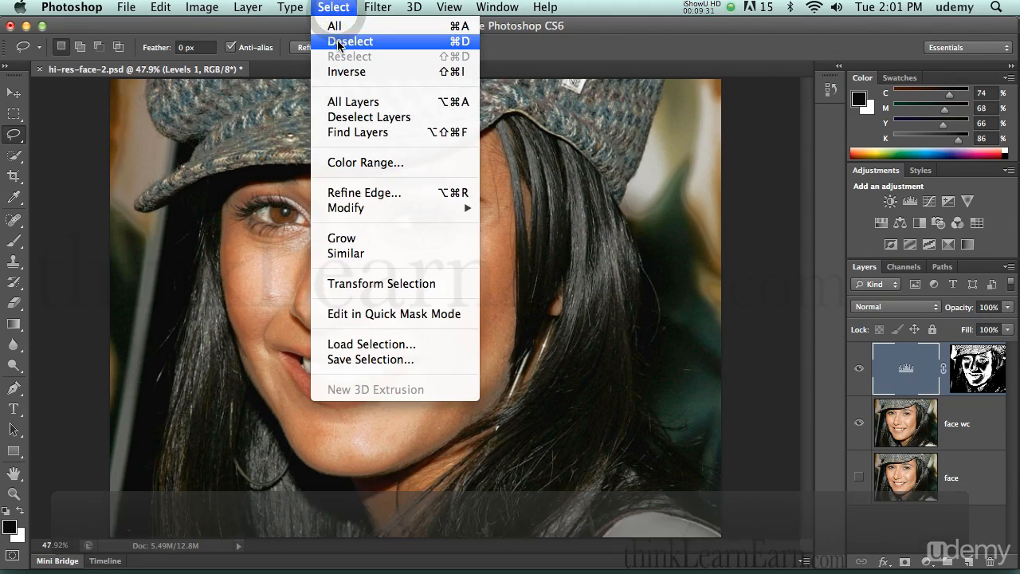
left_click(338, 42)
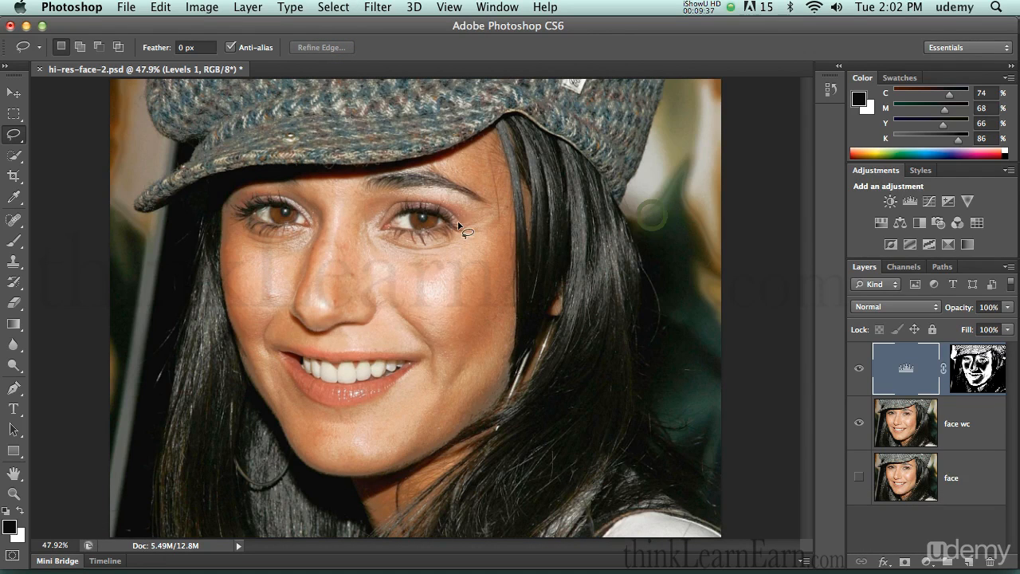
Select the portrait's Highlights with Color Range and hide the selection edges
left_click(333, 7)
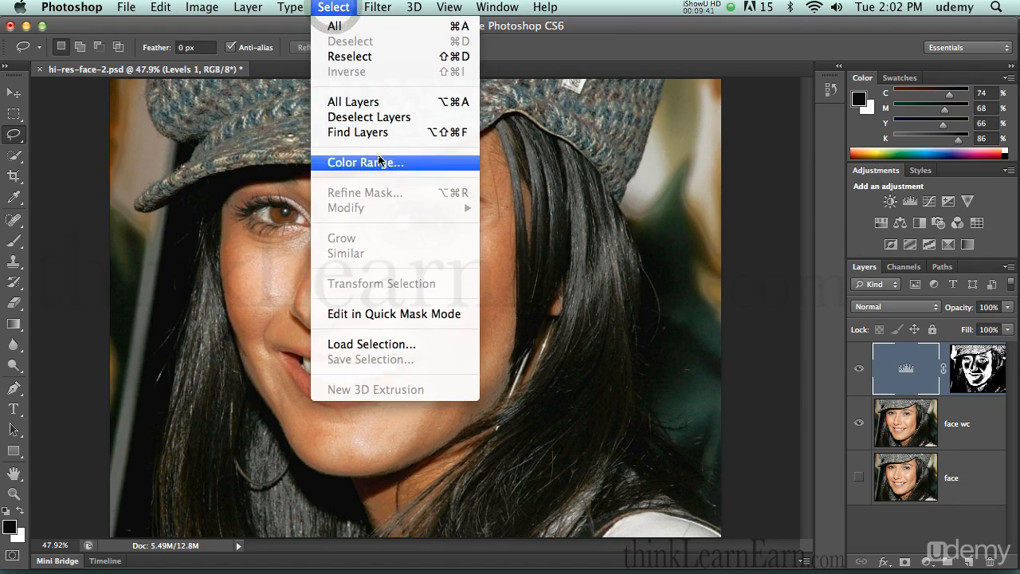
left_click(421, 162)
left_click(568, 110)
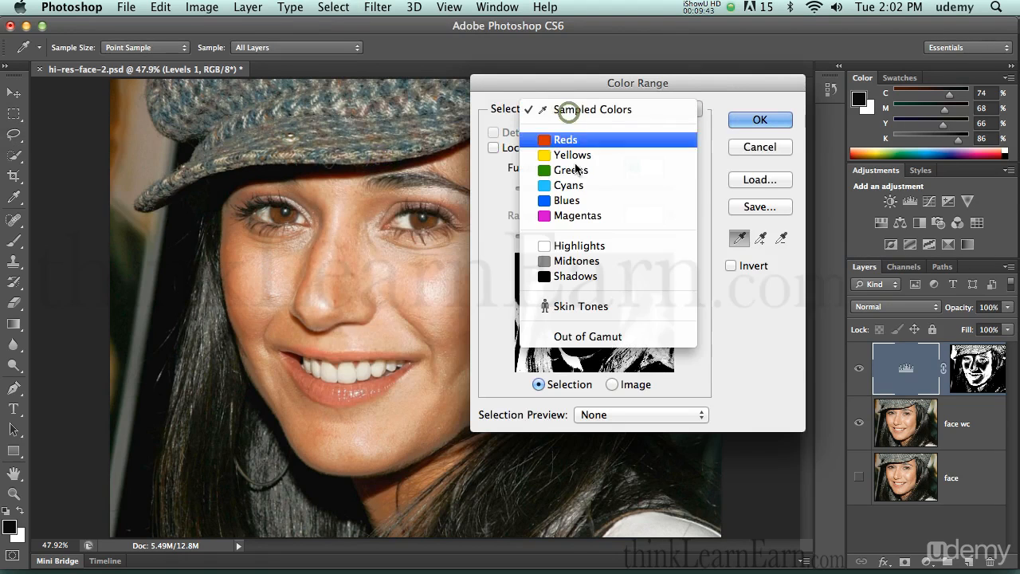
left_click(587, 247)
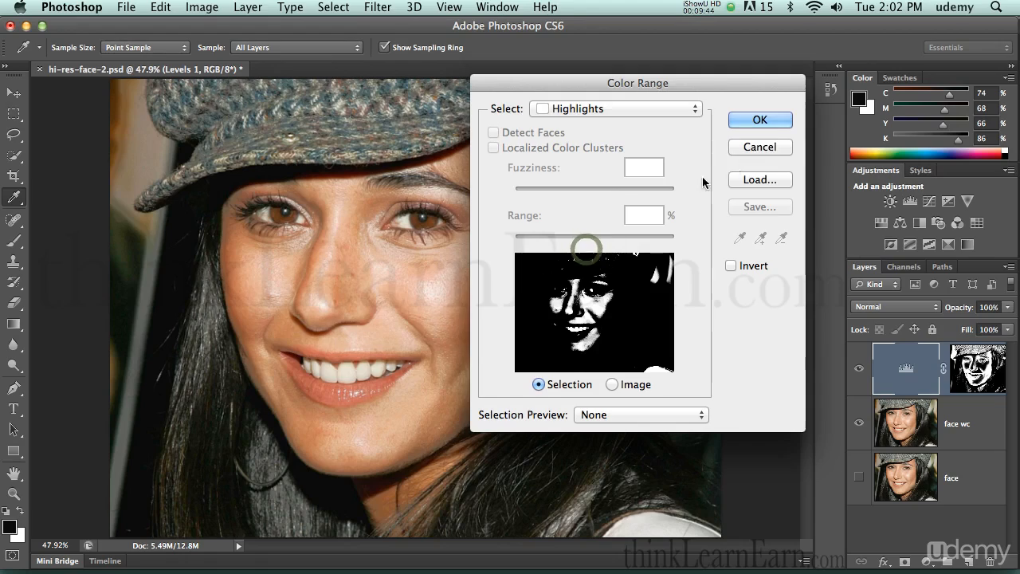
left_click(761, 120)
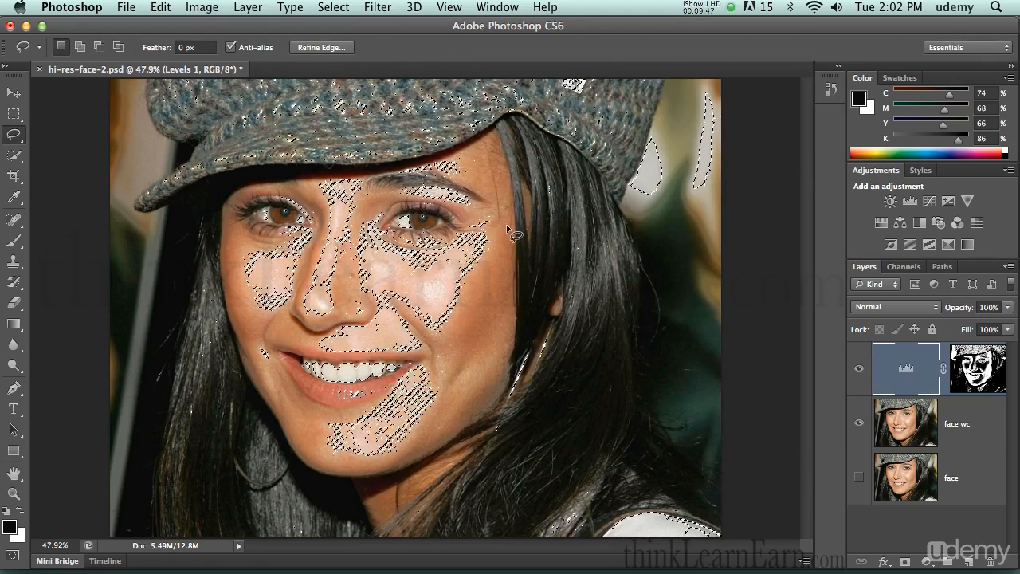
key("super+h")
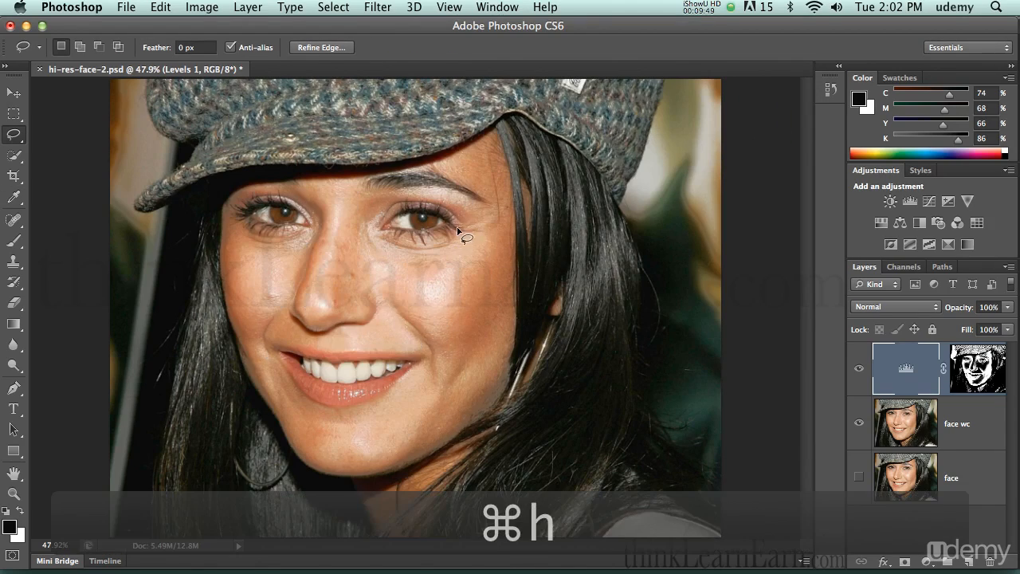
Set the Levels layer's white input to 226 and black input to about 23, readjust its midtone input and close the settings
double_click(907, 375)
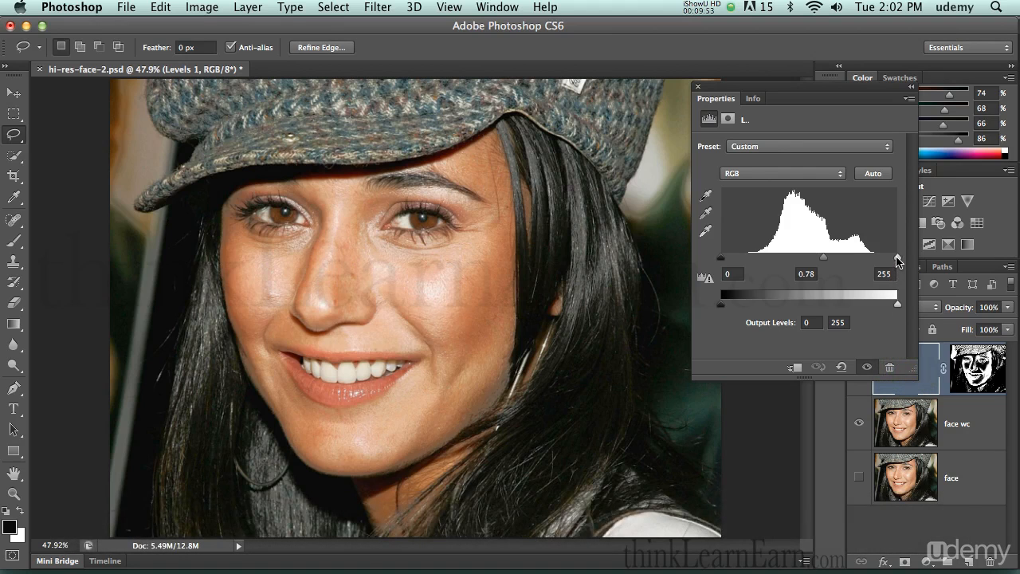
mouse_move(896, 260)
left_mouse_down()
mouse_move(844, 265)
mouse_move(879, 265)
left_mouse_up()
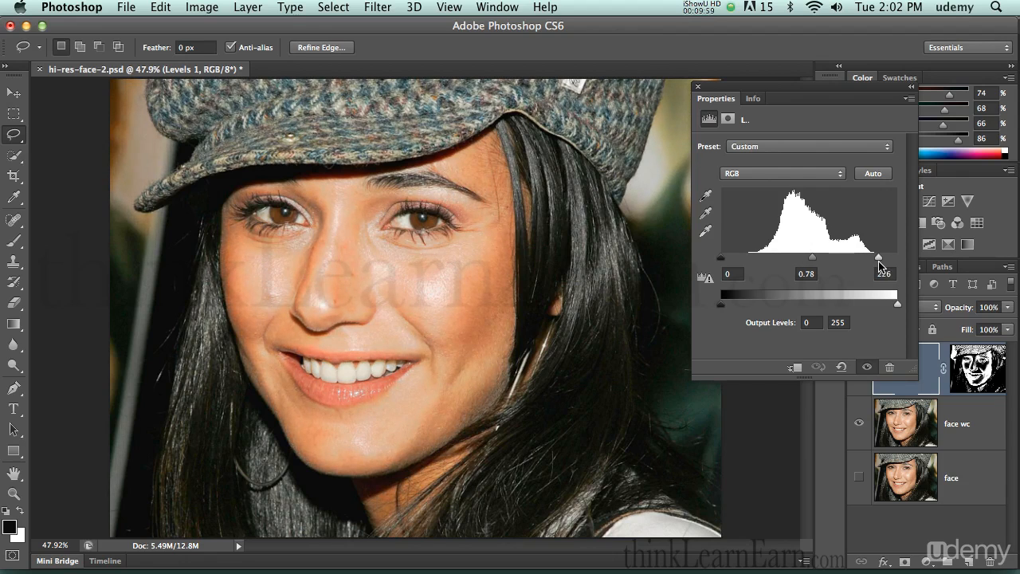
left_click_drag(723, 263, 745, 262)
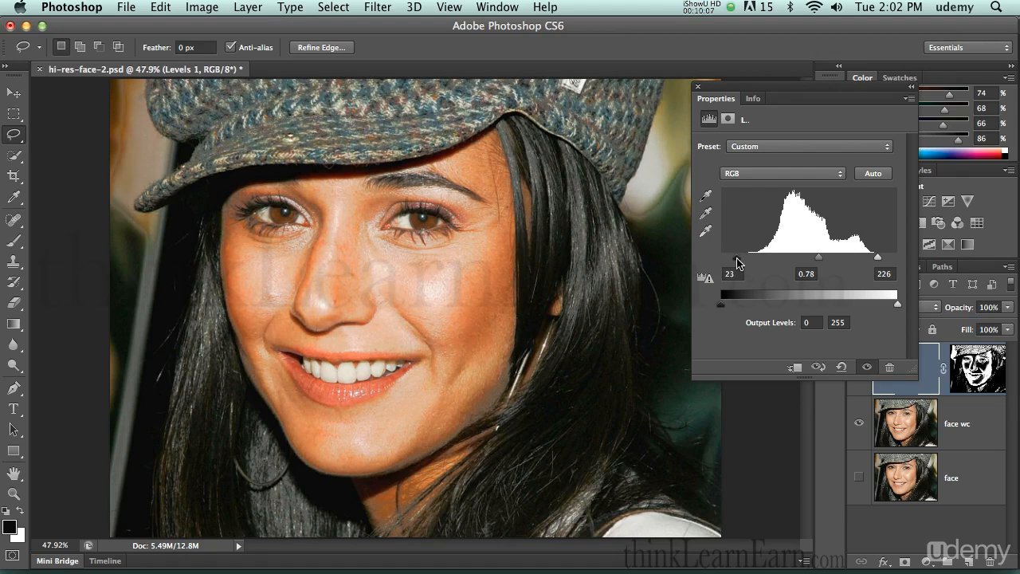
mouse_move(817, 265)
left_mouse_down()
mouse_move(836, 264)
mouse_move(817, 264)
left_mouse_up()
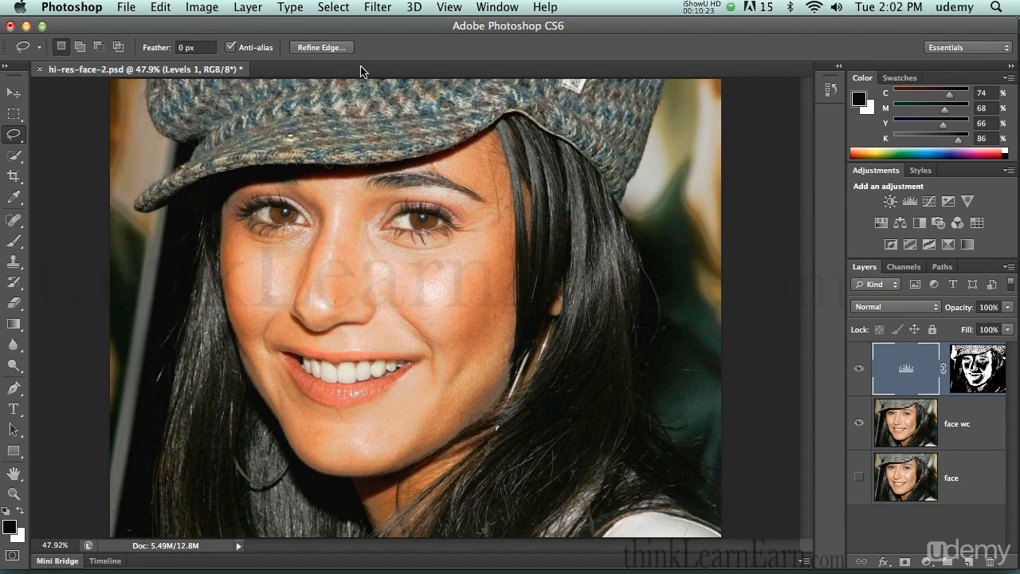
left_click(338, 10)
left_click(336, 10)
key("super+shift")
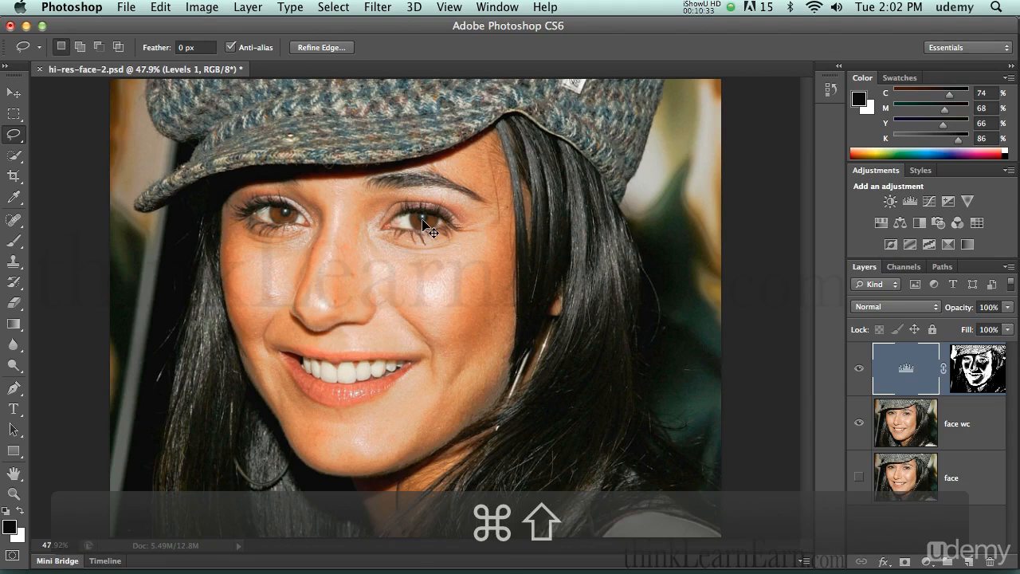